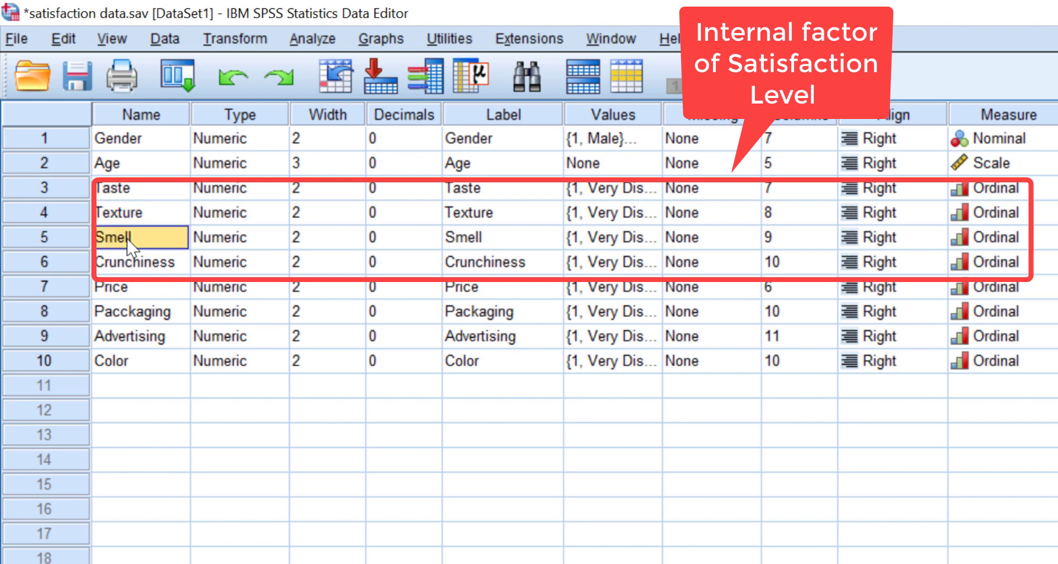
Step: Review the internal factor variables Taste through Crunchiness and the external factor variables Price through Color in the variable list
{"action": "left_click", "coordinate": [134, 271]}
{"action": "left_click_drag", "start_coordinate": [77, 197], "coordinate": [77, 262]}
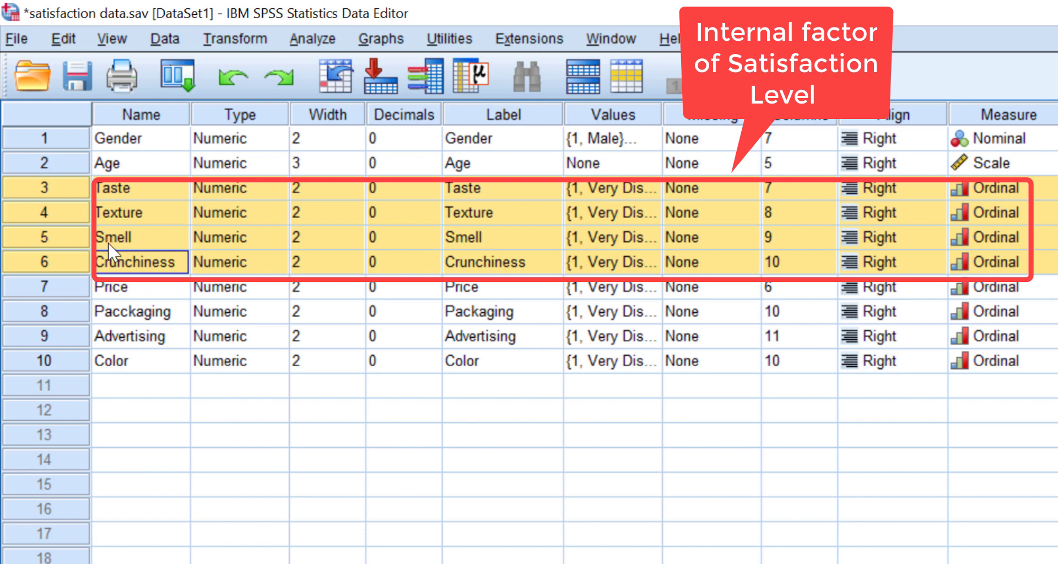
{"action": "left_click", "coordinate": [124, 287]}
{"action": "left_click", "coordinate": [132, 312]}
{"action": "left_click", "coordinate": [135, 337]}
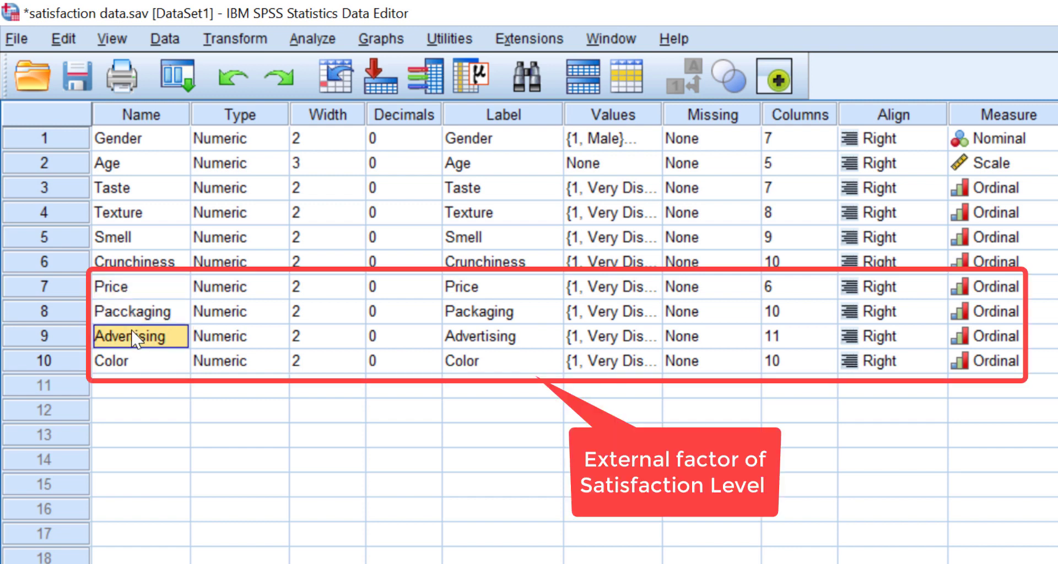
{"action": "left_click", "coordinate": [131, 362]}
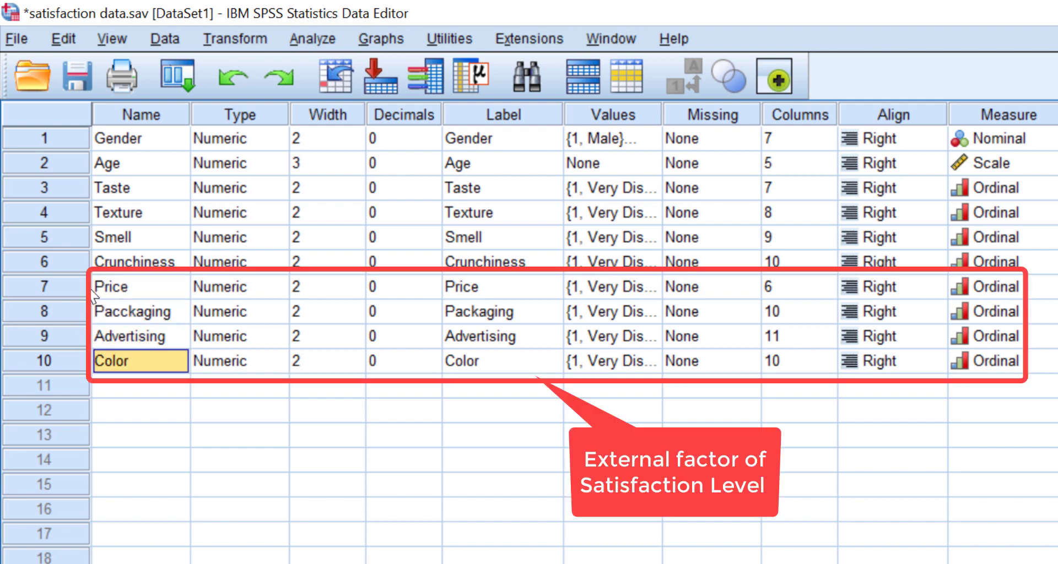
{"action": "left_click", "coordinate": [88, 287]}
{"action": "left_click_drag", "start_coordinate": [91, 286], "coordinate": [92, 359]}
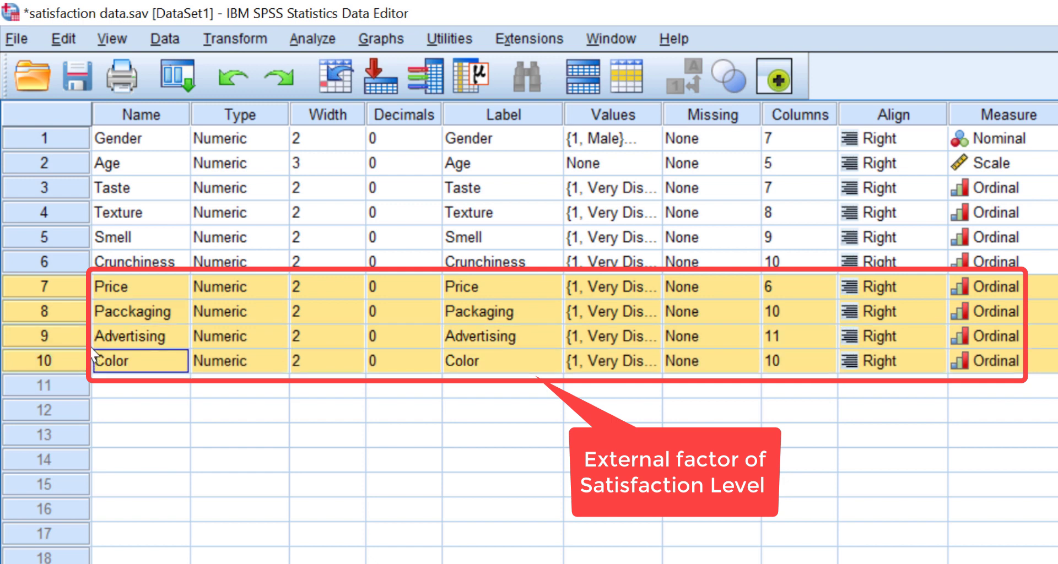
{"action": "left_click", "coordinate": [114, 291]}
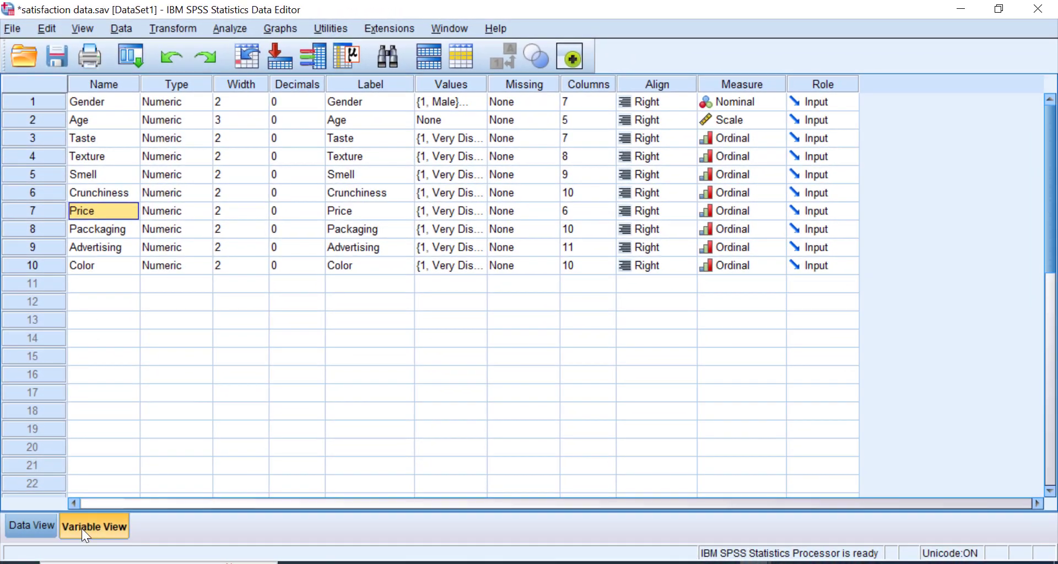
Step: Switch to the case data and start computing a new variable named Internal, with the label Internal
{"action": "left_click", "coordinate": [33, 524]}
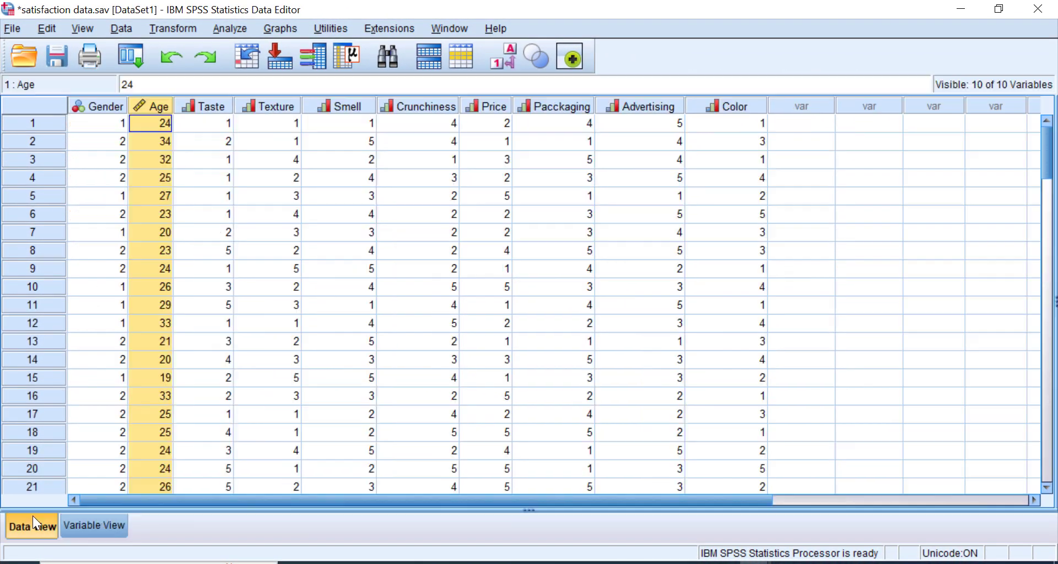
{"action": "left_click", "coordinate": [112, 130]}
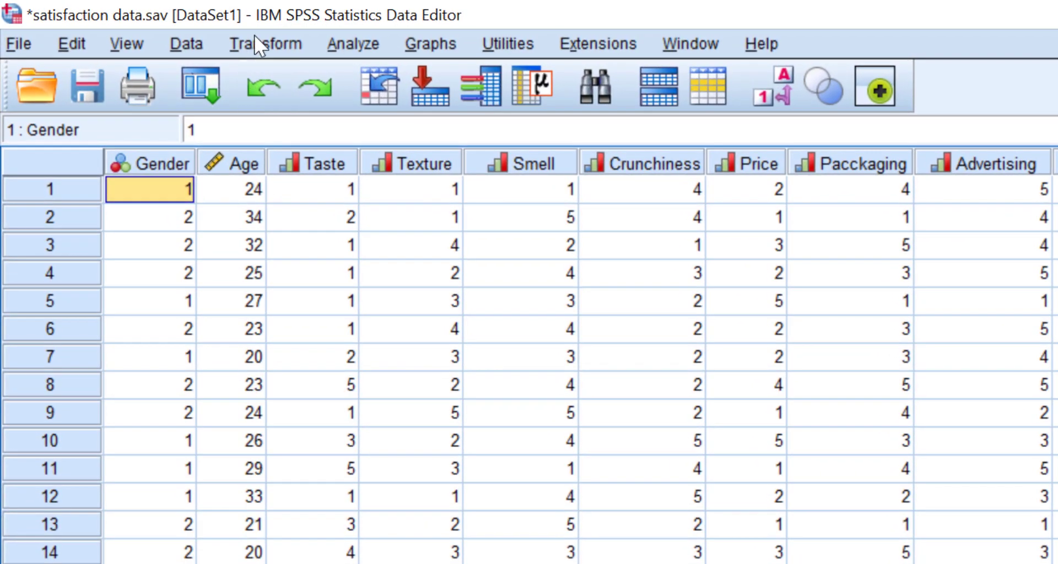
{"action": "left_click", "coordinate": [168, 28]}
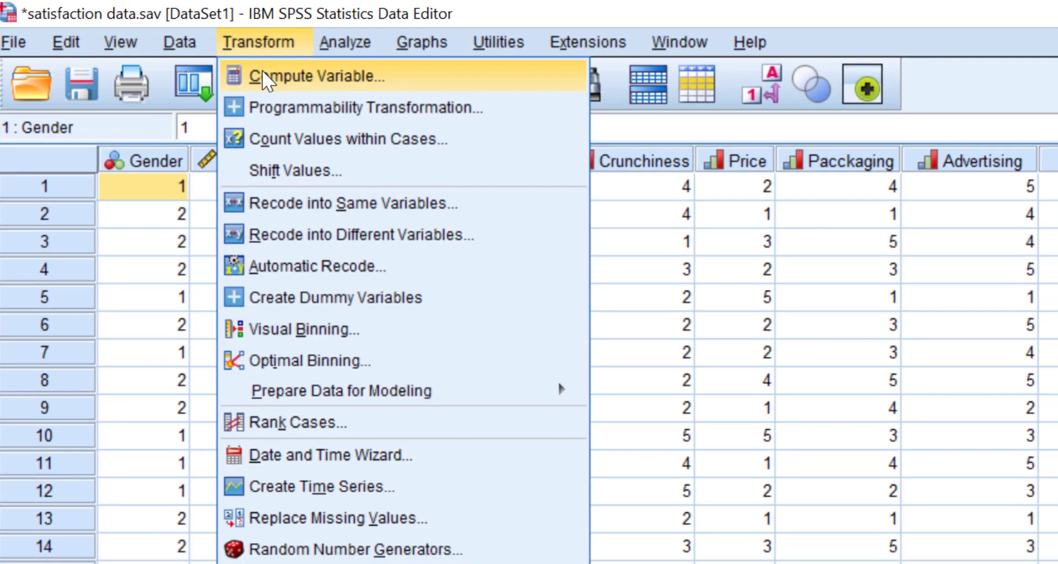
{"action": "left_click", "coordinate": [263, 76]}
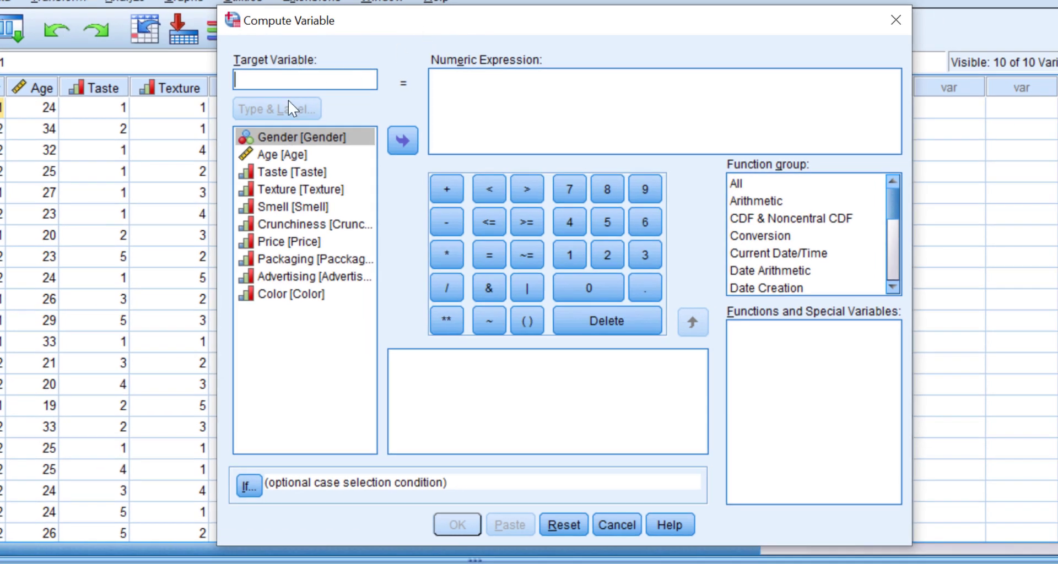
{"action": "type", "text": "In"}
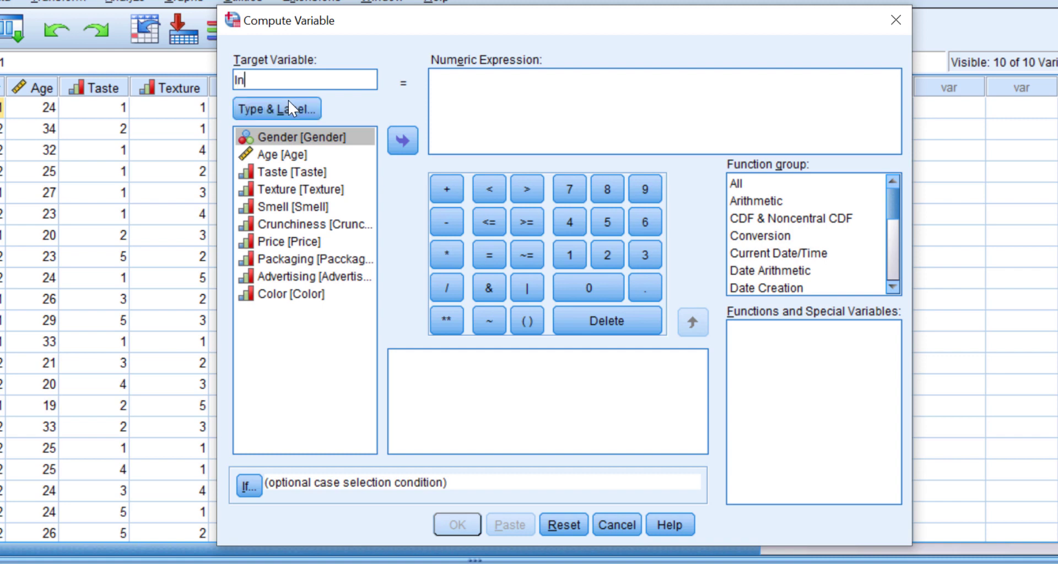
{"action": "type", "text": "ternal"}
{"action": "key", "text": "ctrl+a"}
{"action": "key", "text": "ctrl+c"}
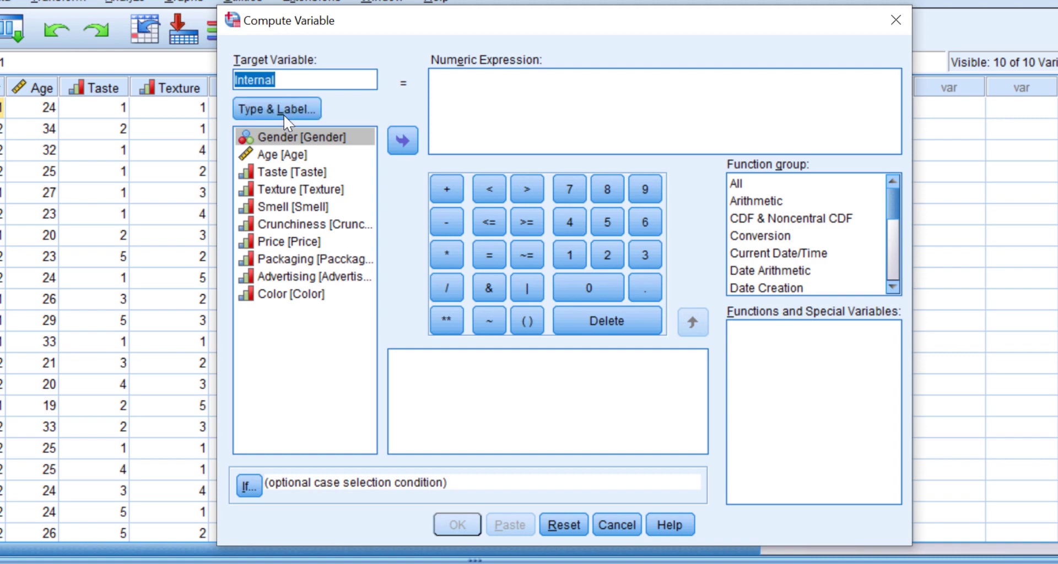
{"action": "left_click", "coordinate": [286, 110]}
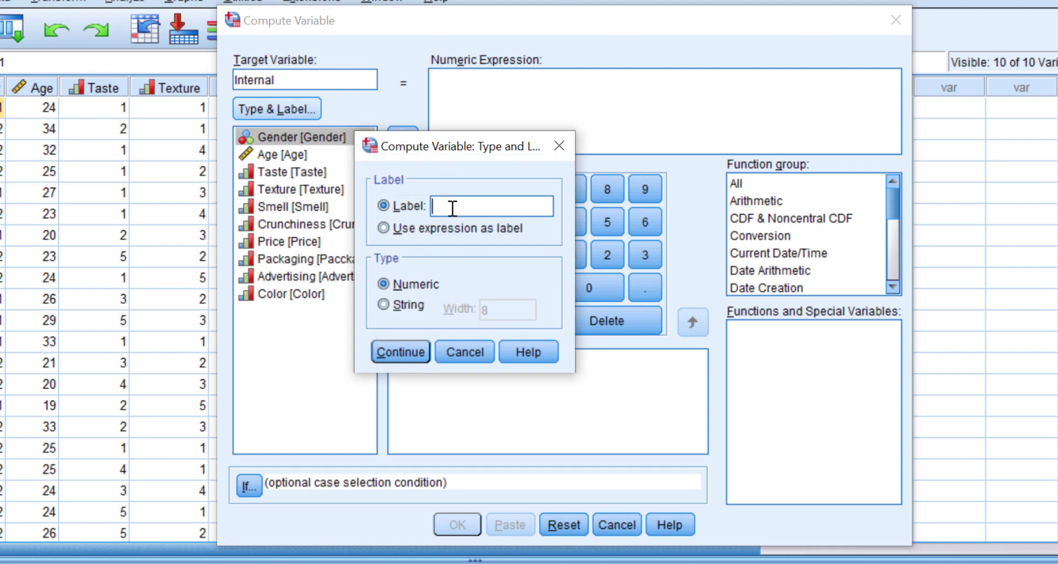
{"action": "key", "text": "ctrl+v"}
{"action": "left_click", "coordinate": [401, 353]}
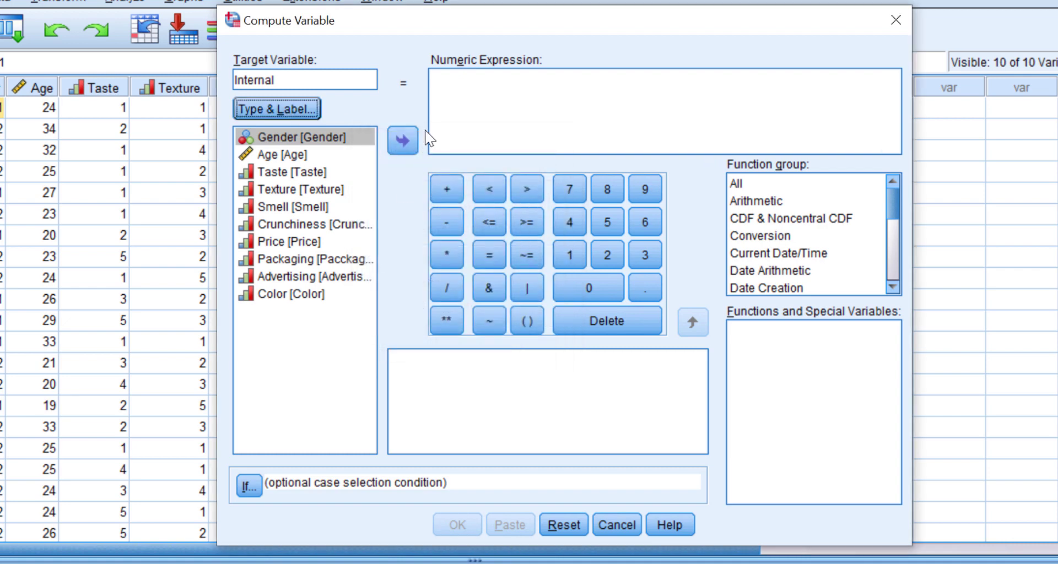
Step: Insert the Mean function from the Statistical group into the numeric expression and clear its placeholder arguments
{"action": "left_click", "coordinate": [435, 88]}
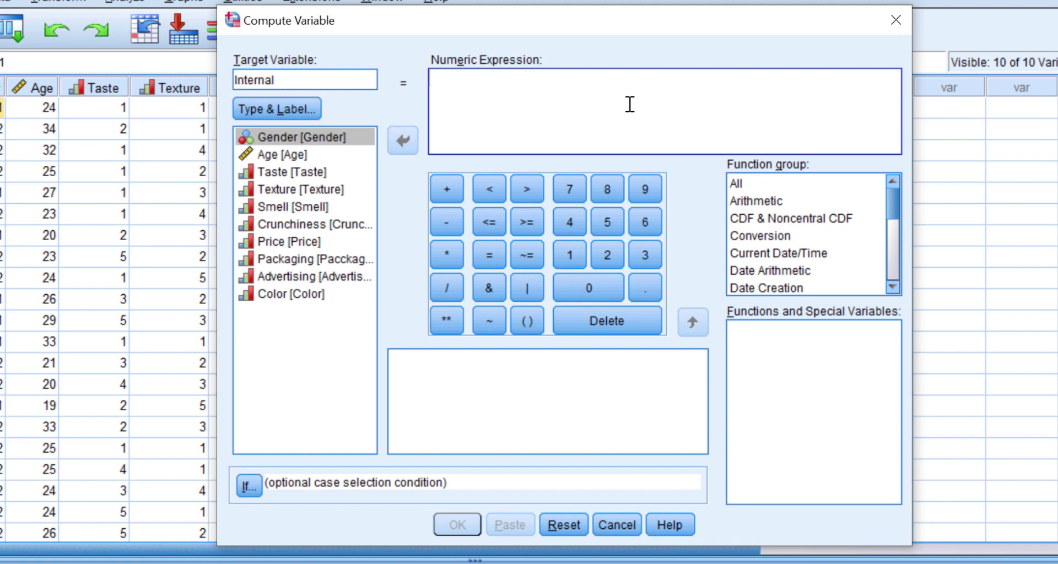
{"action": "left_click", "coordinate": [753, 184]}
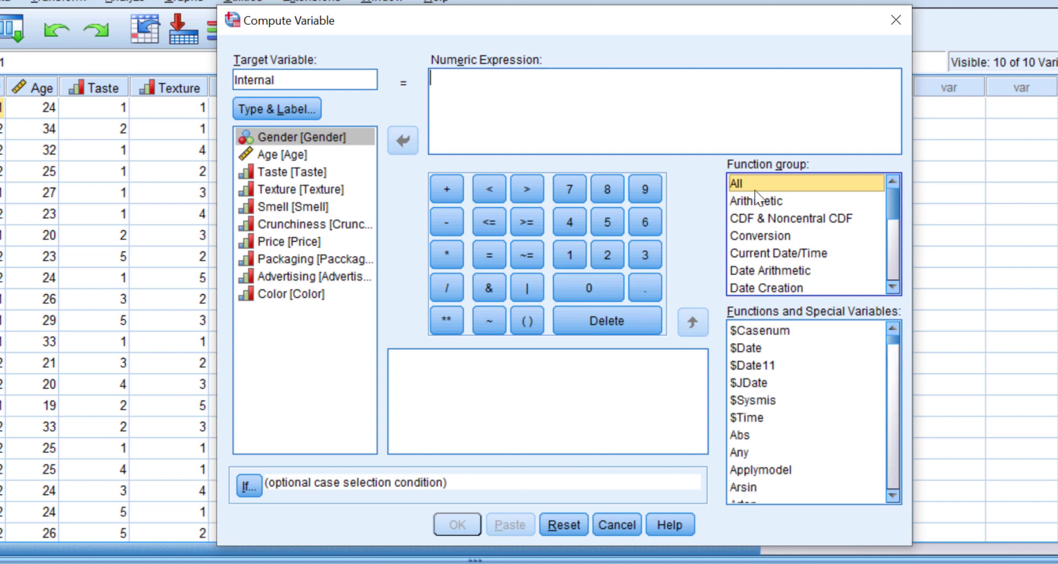
{"action": "scroll", "coordinate": [761, 209], "scroll_direction": "down", "scroll_amount": 5}
{"action": "scroll", "coordinate": [781, 259], "scroll_direction": "up", "scroll_amount": 1}
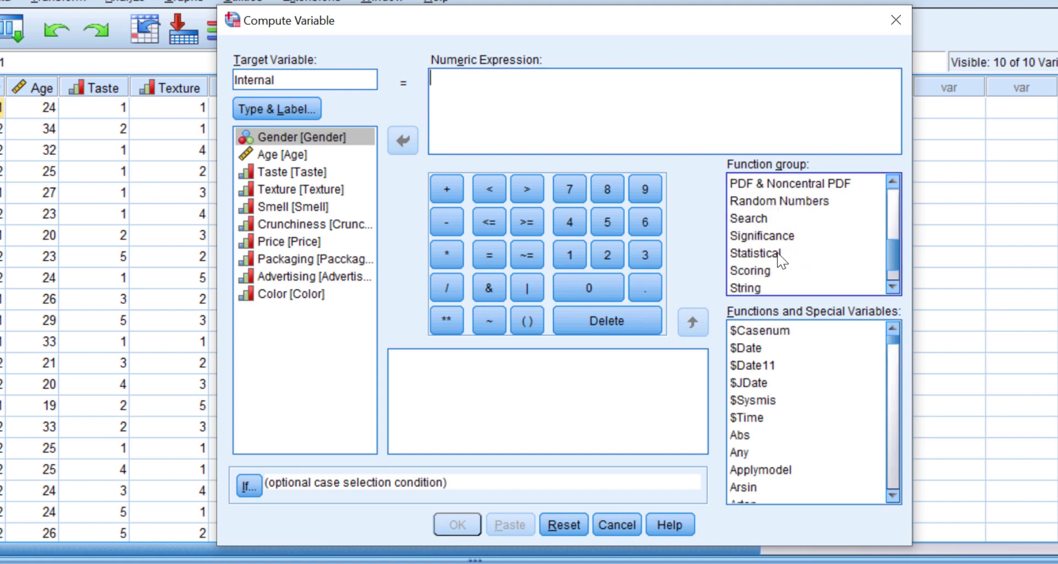
{"action": "left_click", "coordinate": [776, 259]}
{"action": "left_click", "coordinate": [749, 366]}
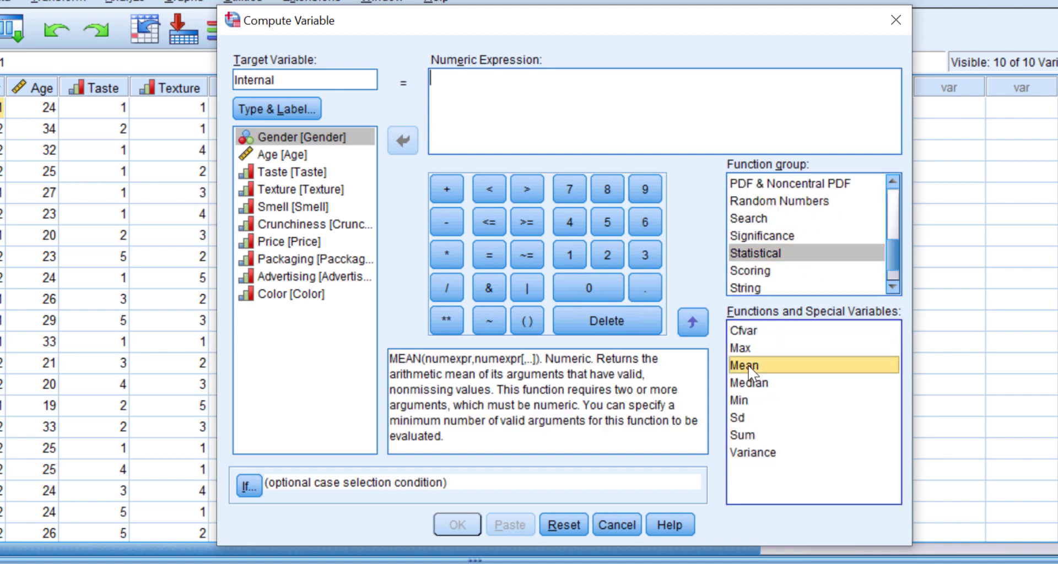
{"action": "left_click", "coordinate": [693, 322]}
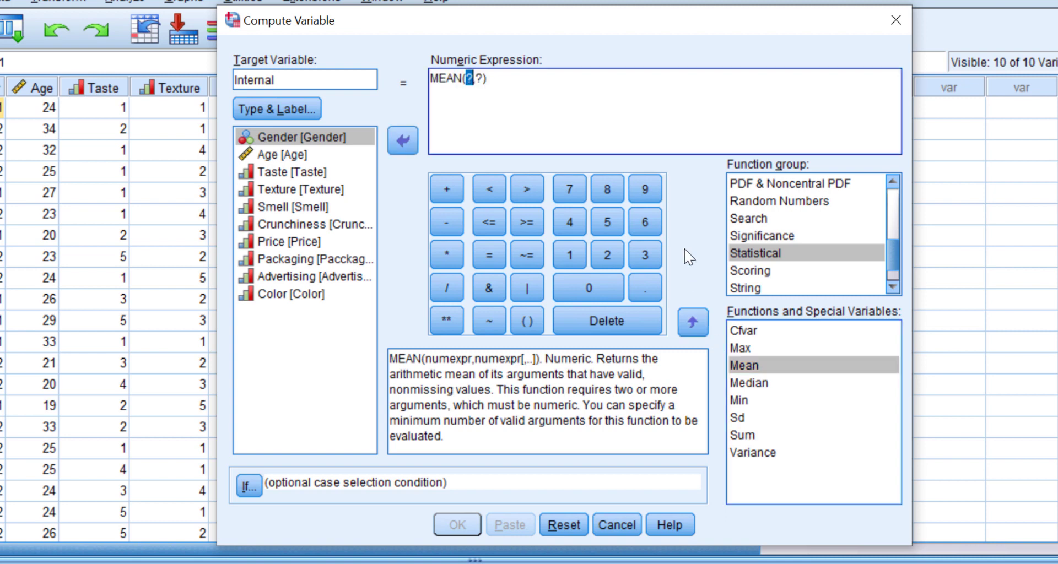
{"action": "left_click", "coordinate": [483, 79]}
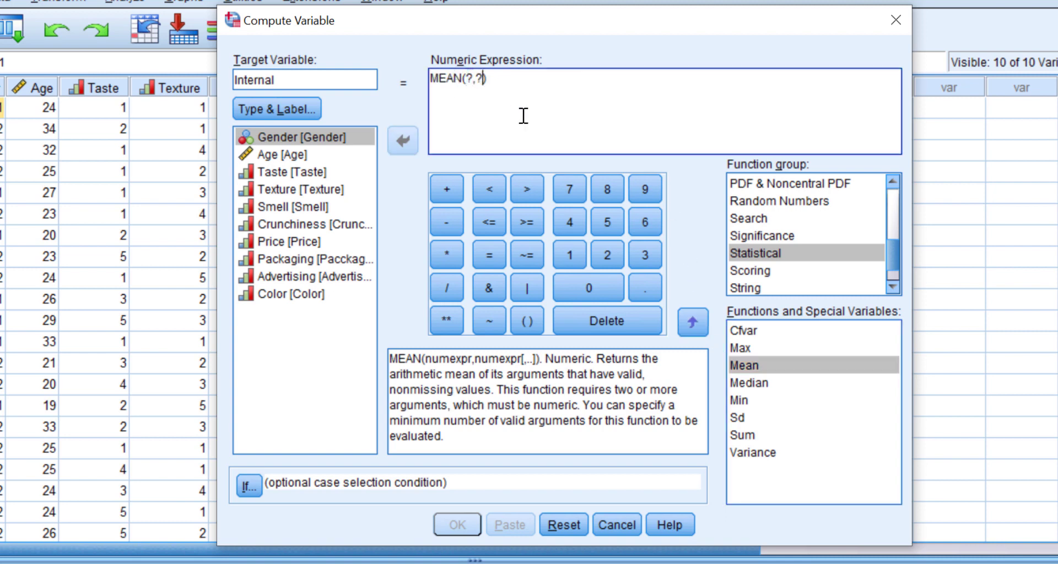
{"action": "key", "text": "BackSpace"}
{"action": "key", "text": "BackSpace"}
{"action": "key", "text": "BackSpace"}
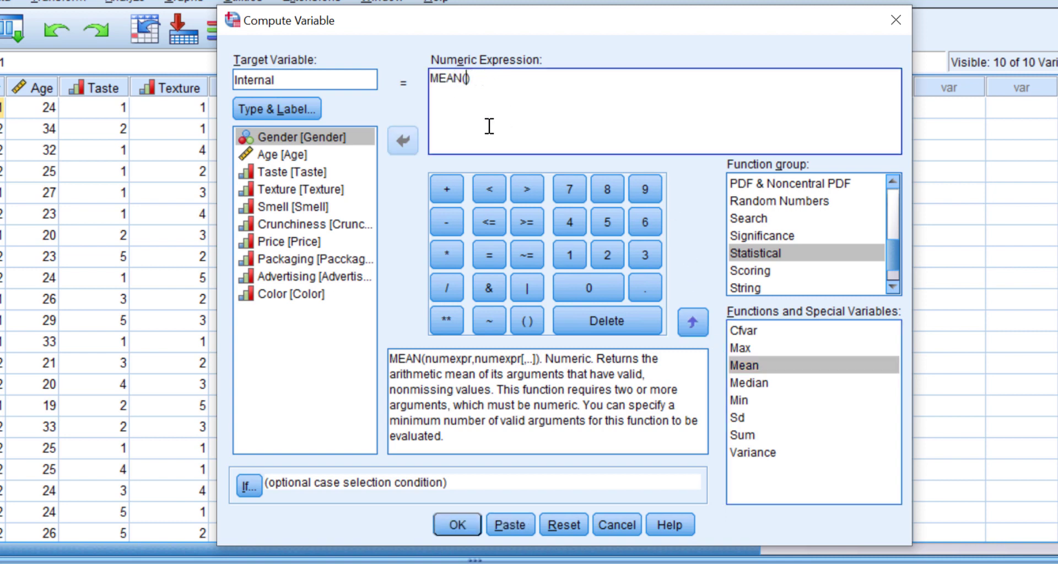
Step: Fill in the expression as MEAN(Taste,Texture,Smell,Crunchiness) and run the computation
{"action": "left_click", "coordinate": [305, 175]}
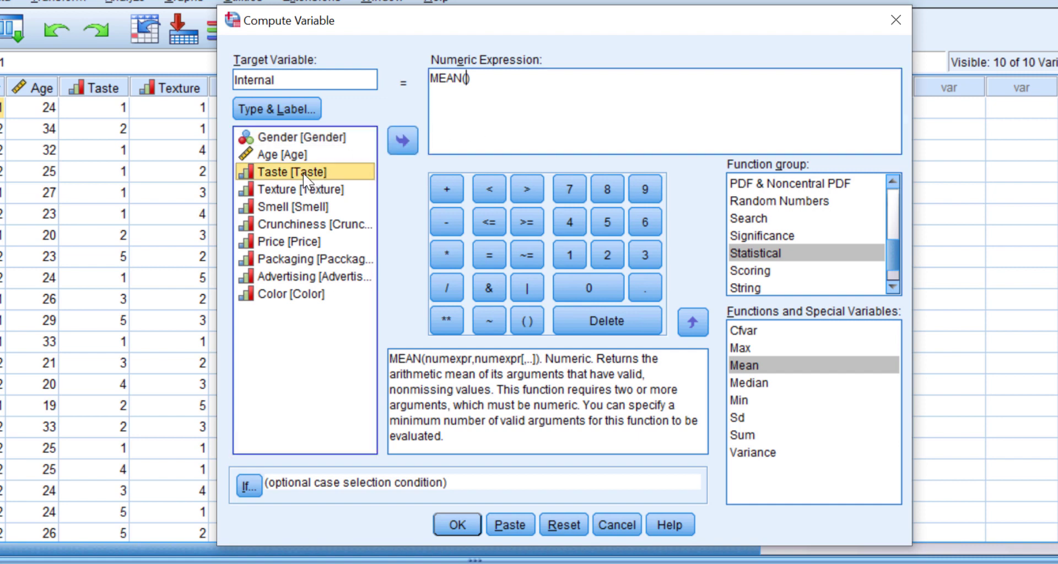
{"action": "double_click", "coordinate": [305, 176]}
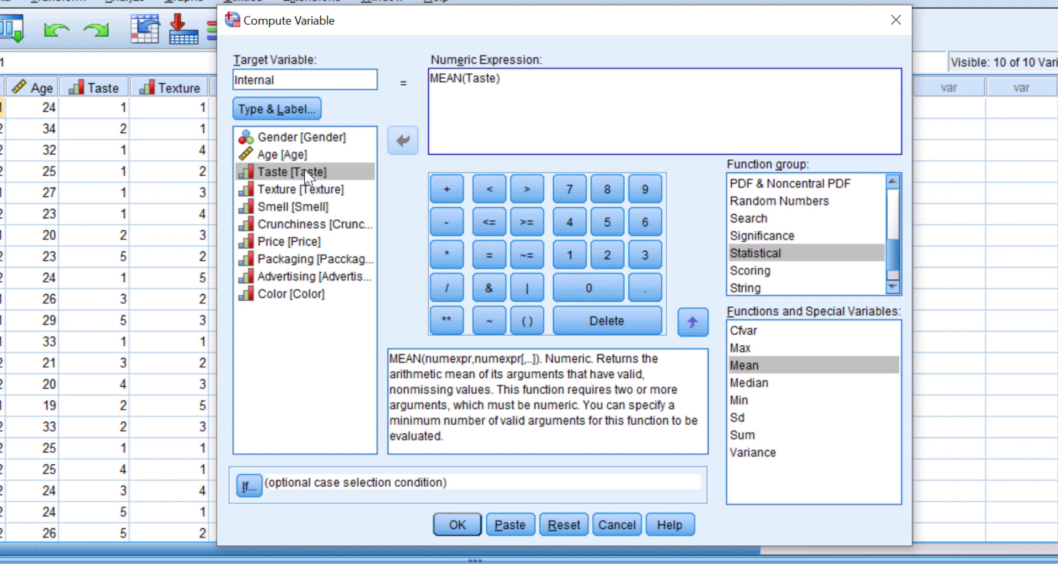
{"action": "left_click", "coordinate": [307, 178]}
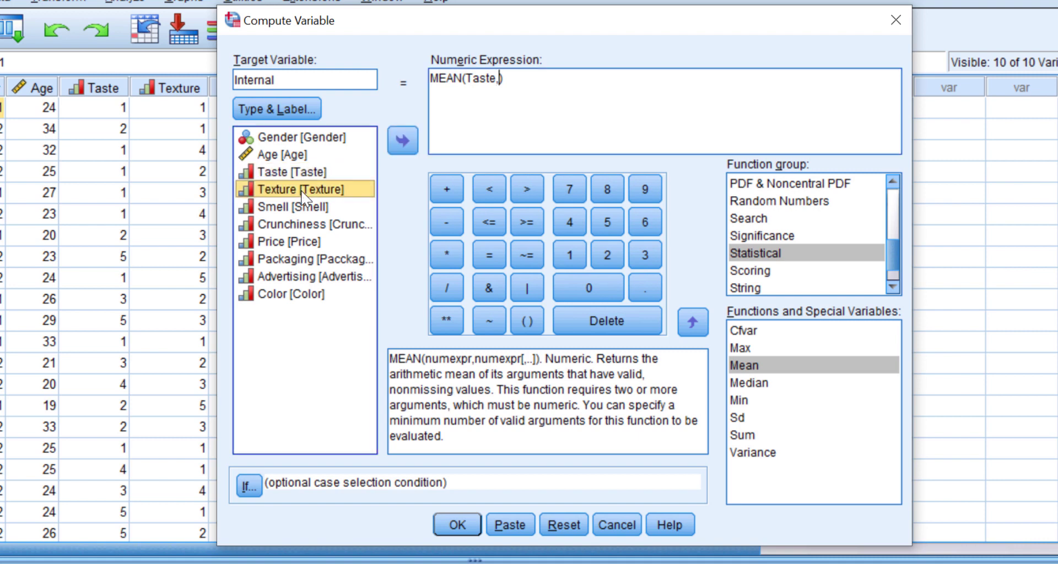
{"action": "double_click", "coordinate": [303, 193]}
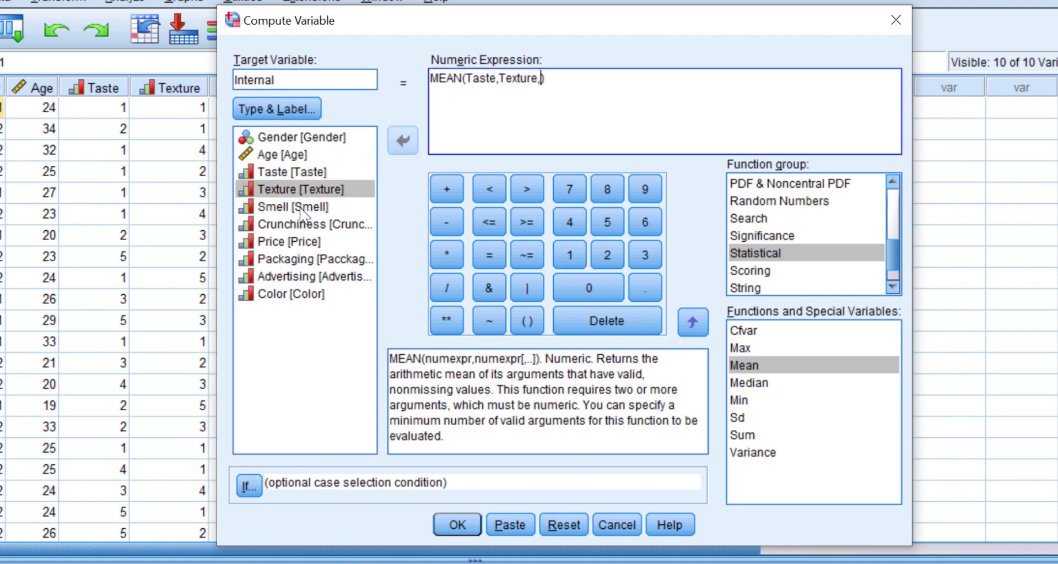
{"action": "left_click", "coordinate": [301, 205]}
{"action": "type", "text": ","}
{"action": "double_click", "coordinate": [300, 209]}
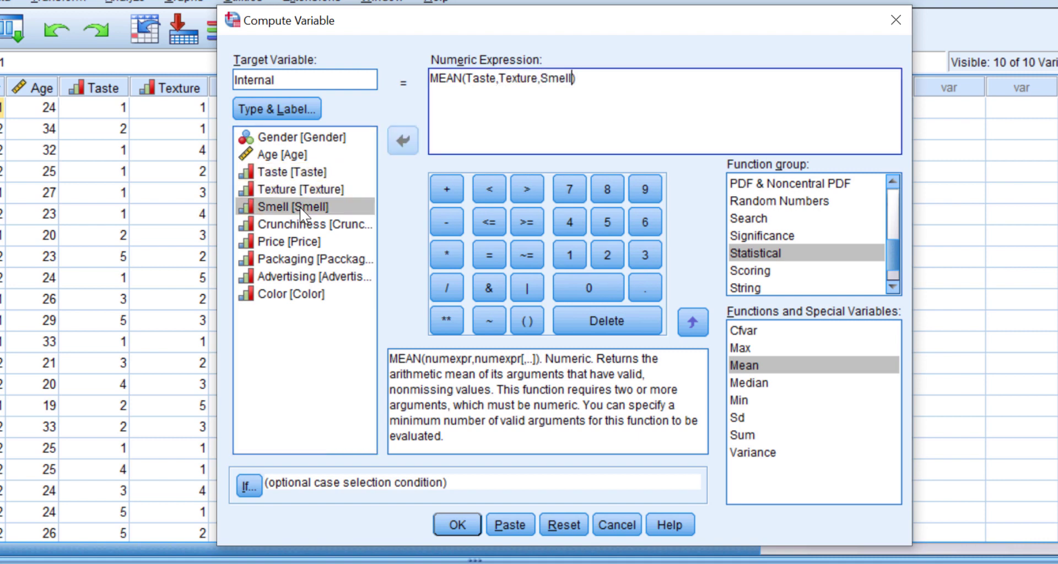
{"action": "type", "text": ","}
{"action": "double_click", "coordinate": [298, 225]}
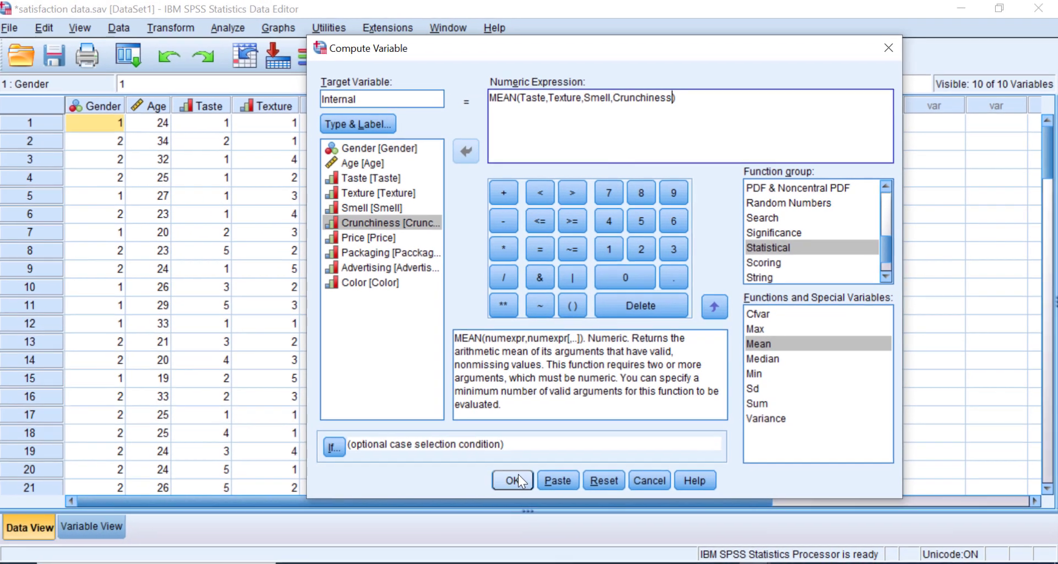
{"action": "left_click", "coordinate": [458, 525]}
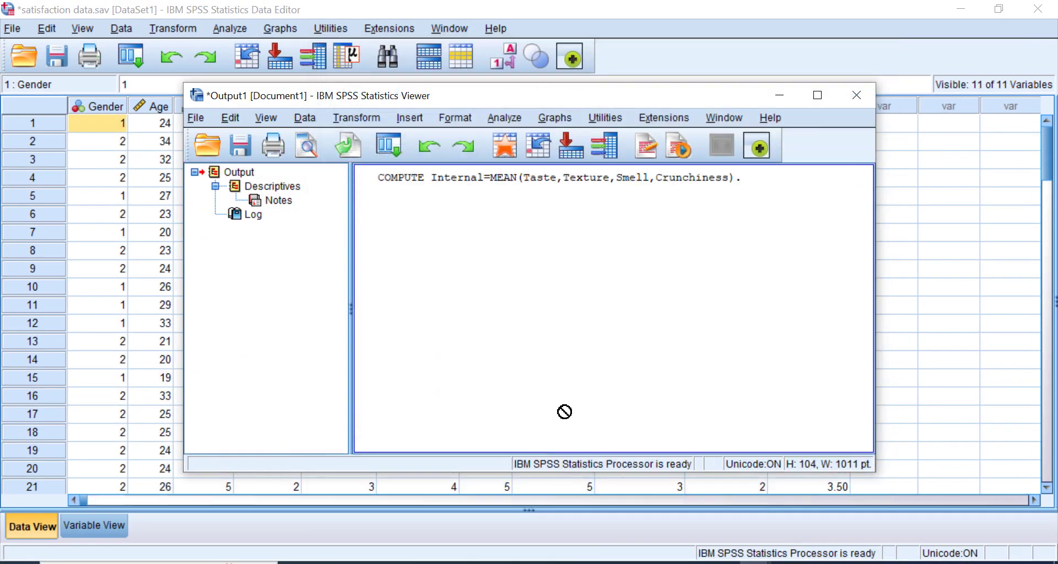
Step: Minimize the output viewer and look through the case values in the new Internal column
{"action": "left_click", "coordinate": [778, 94]}
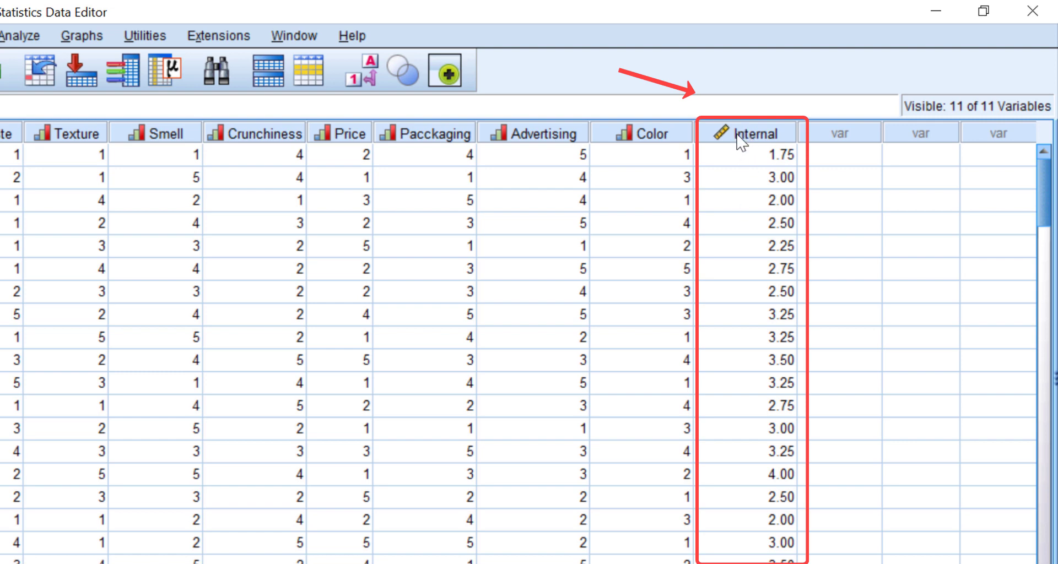
{"action": "scroll", "coordinate": [758, 240], "scroll_direction": "down", "scroll_amount": 7}
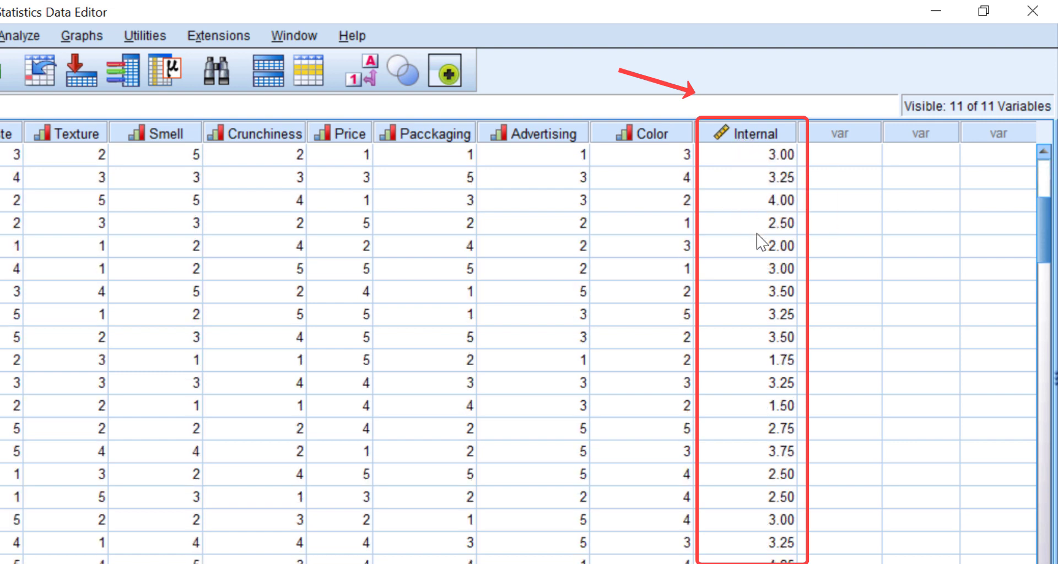
{"action": "scroll", "coordinate": [759, 241], "scroll_direction": "up", "scroll_amount": 4}
{"action": "scroll", "coordinate": [757, 226], "scroll_direction": "down", "scroll_amount": 3}
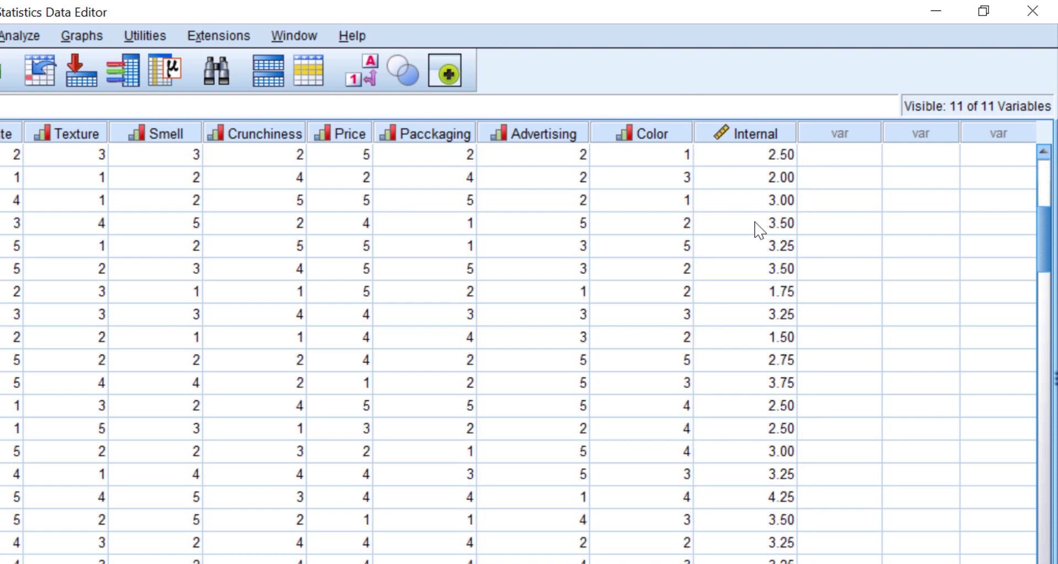
{"action": "scroll", "coordinate": [756, 225], "scroll_direction": "up", "scroll_amount": 3}
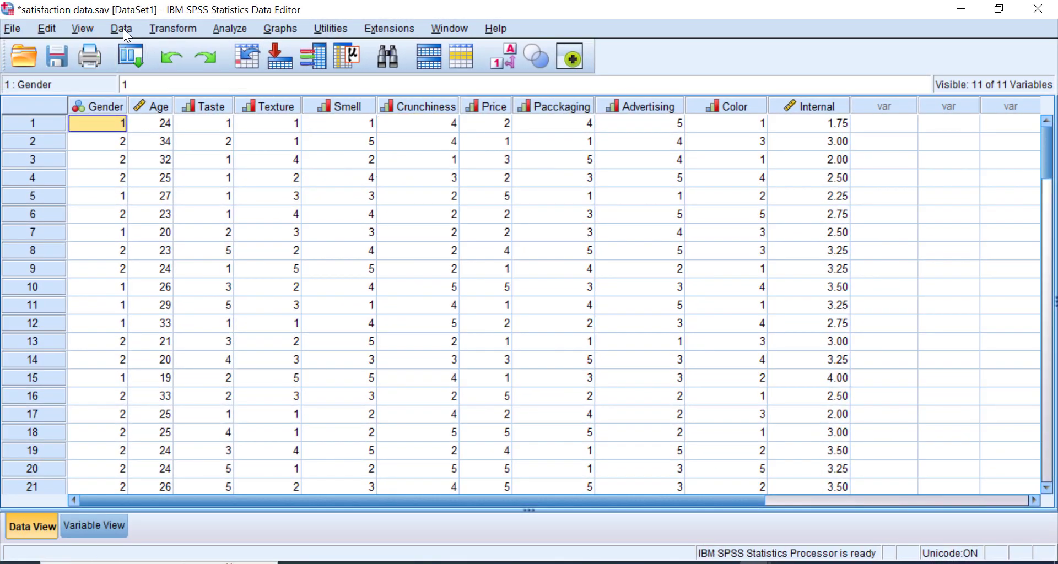
Step: Start computing another variable with the target name External and the label External
{"action": "left_click", "coordinate": [171, 30]}
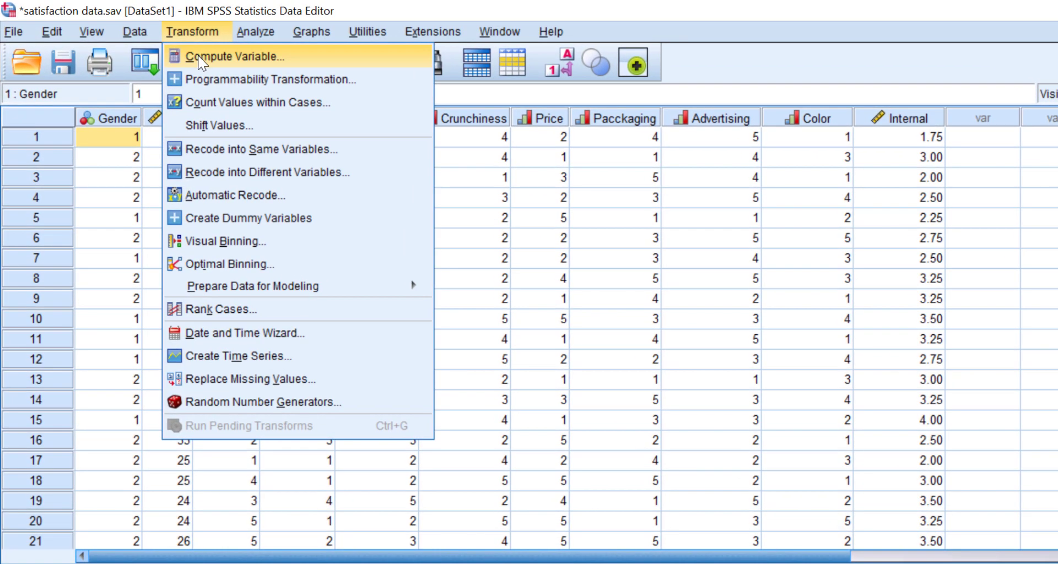
{"action": "left_click", "coordinate": [178, 49]}
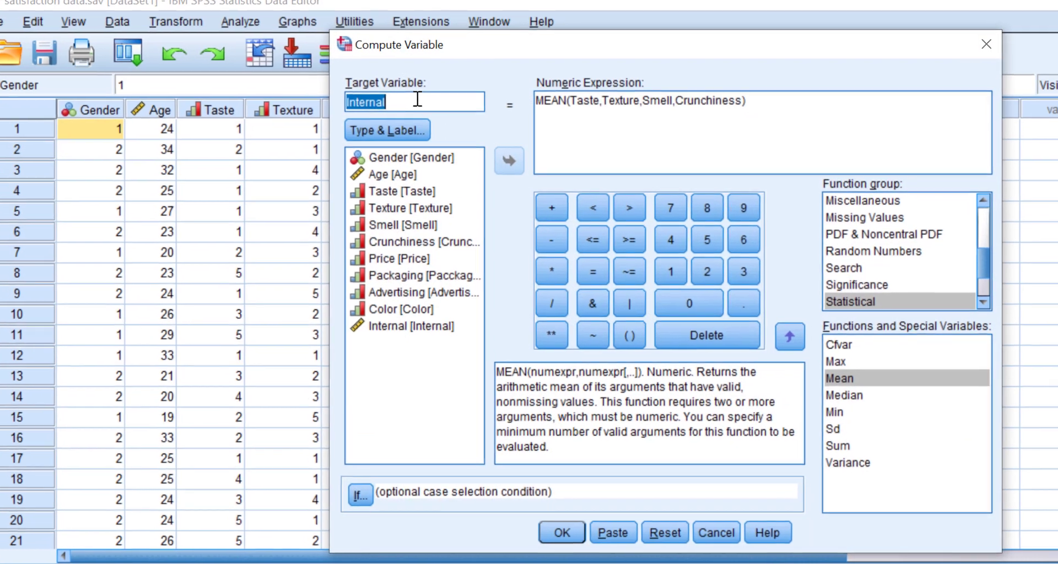
{"action": "left_click", "coordinate": [419, 111]}
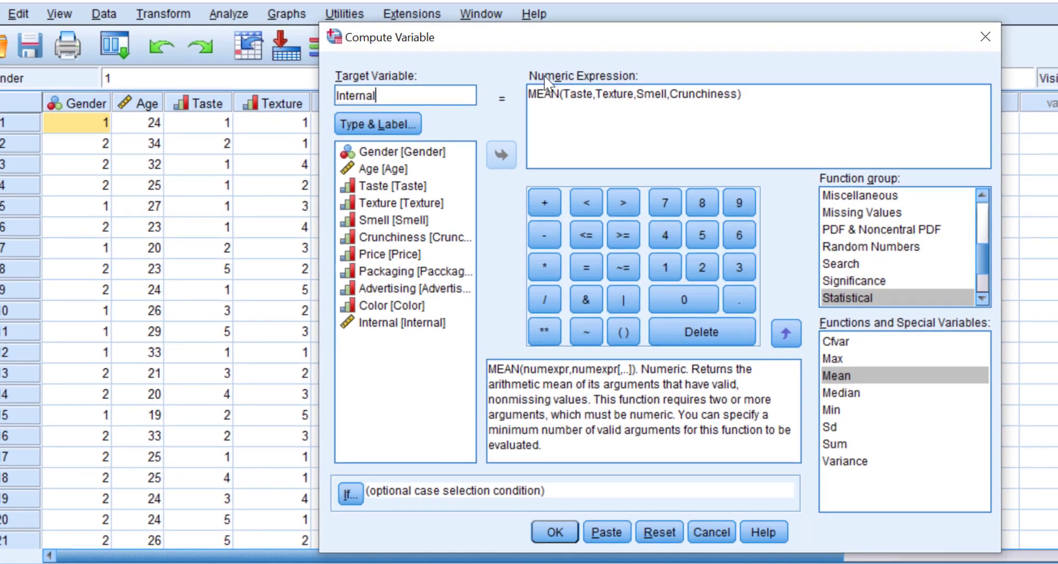
{"action": "key", "text": "shift+Home"}
{"action": "type", "text": "Ex"}
{"action": "key", "text": "shift+Home"}
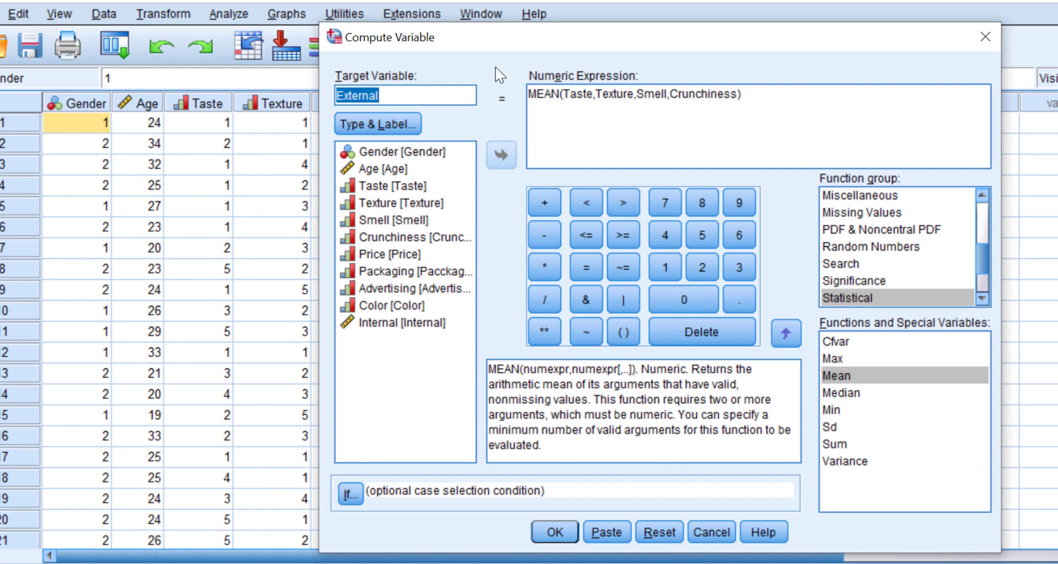
{"action": "left_click", "coordinate": [386, 125]}
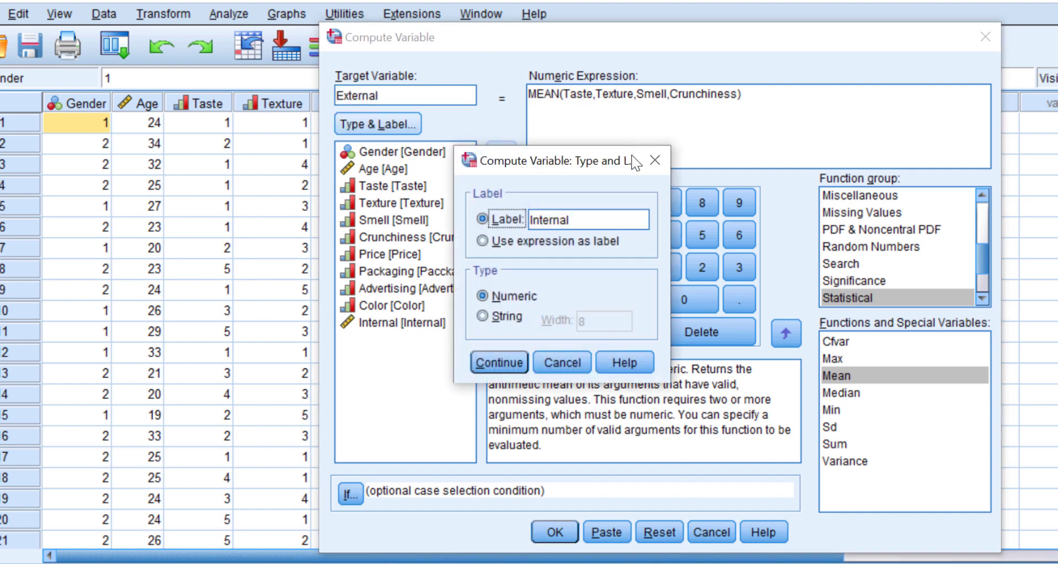
{"action": "double_click", "coordinate": [585, 215]}
{"action": "type", "text": "External"}
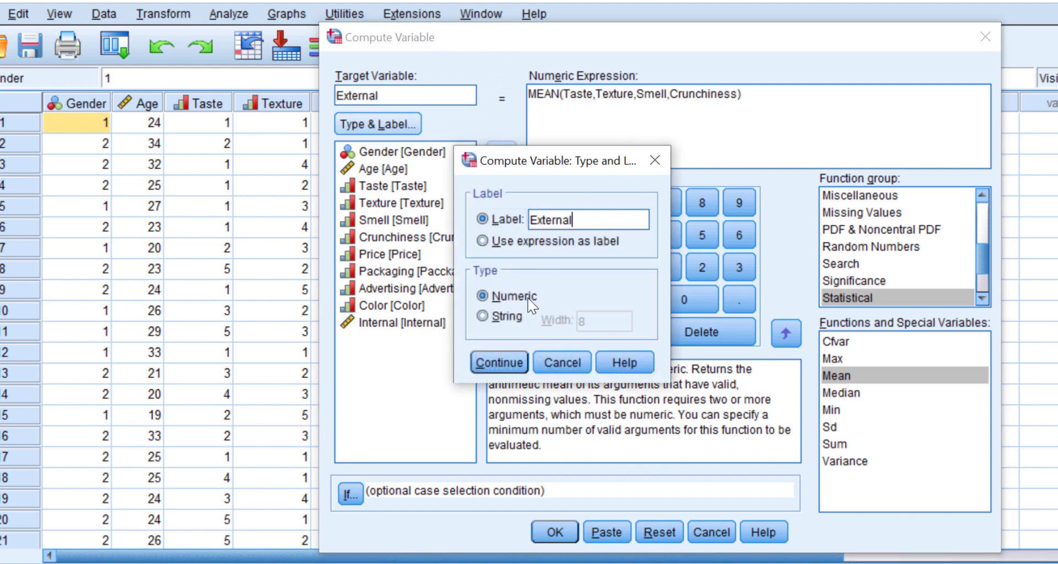
{"action": "left_click", "coordinate": [500, 363]}
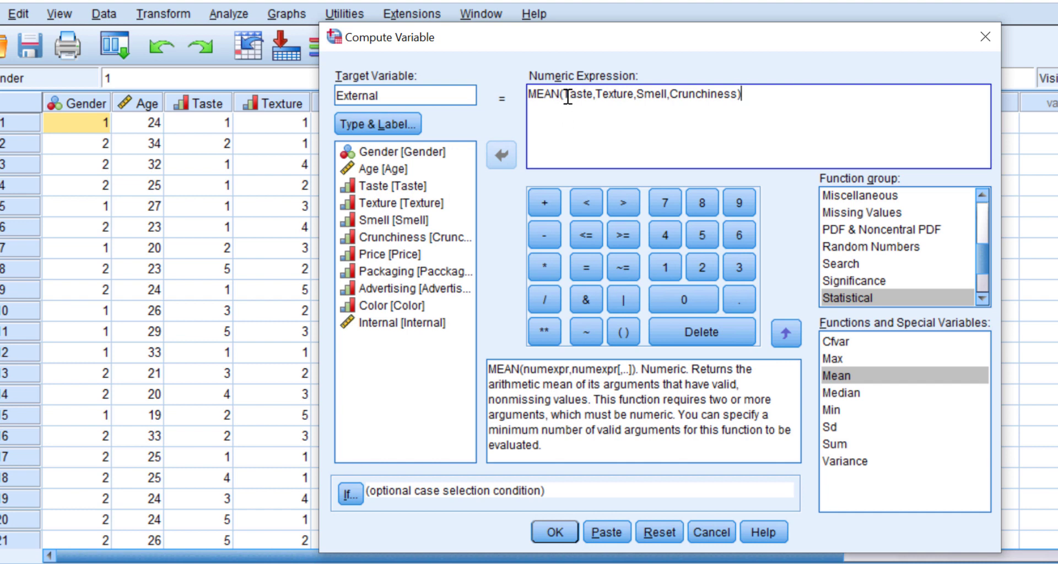
Step: Replace the function's arguments so the expression reads MEAN(Price,Pacckaging,Advertising,Color), and run the computation
{"action": "left_click_drag", "start_coordinate": [567, 98], "coordinate": [734, 95]}
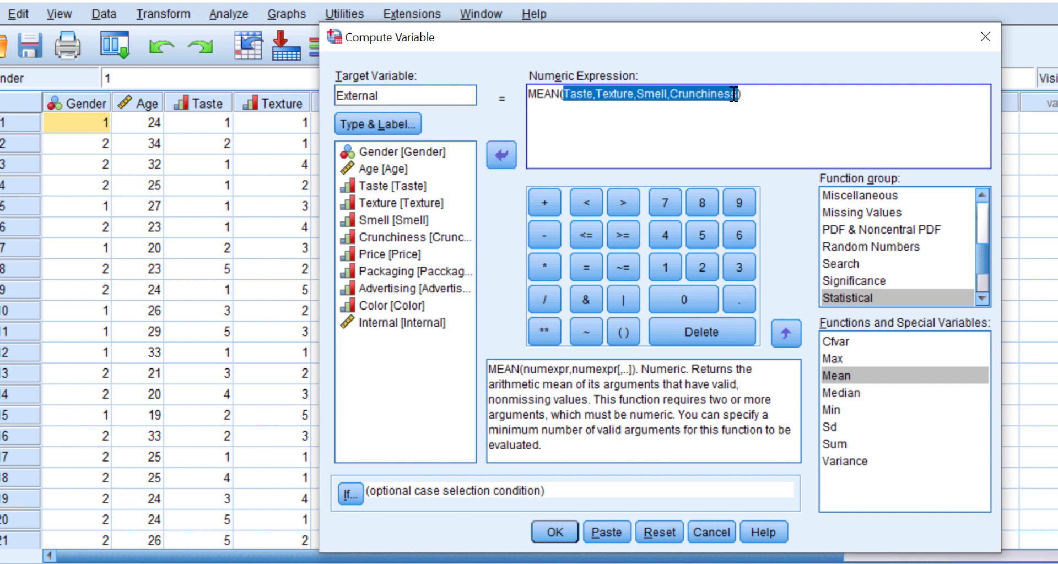
{"action": "key", "text": "Delete"}
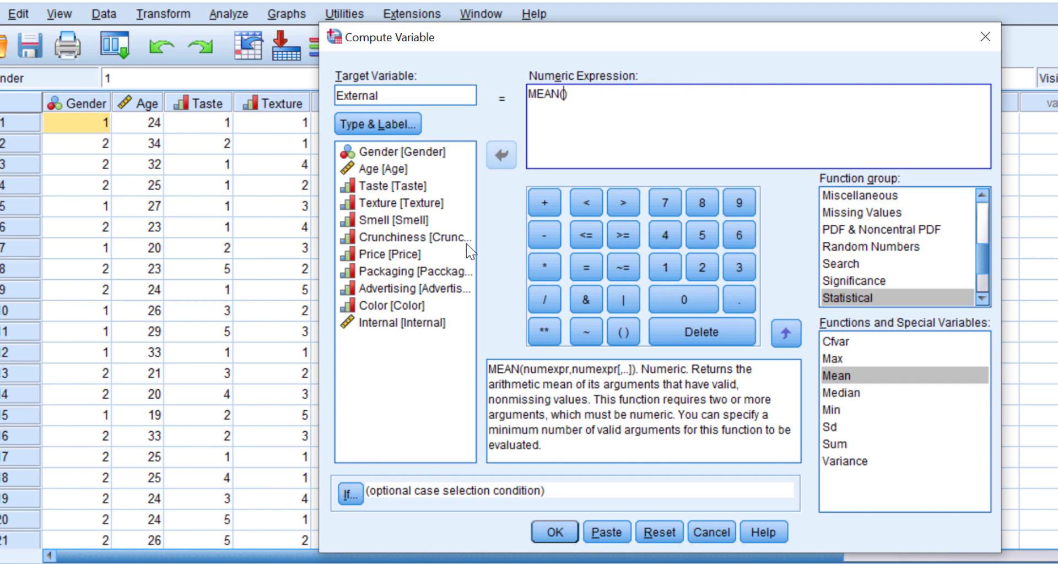
{"action": "double_click", "coordinate": [412, 255]}
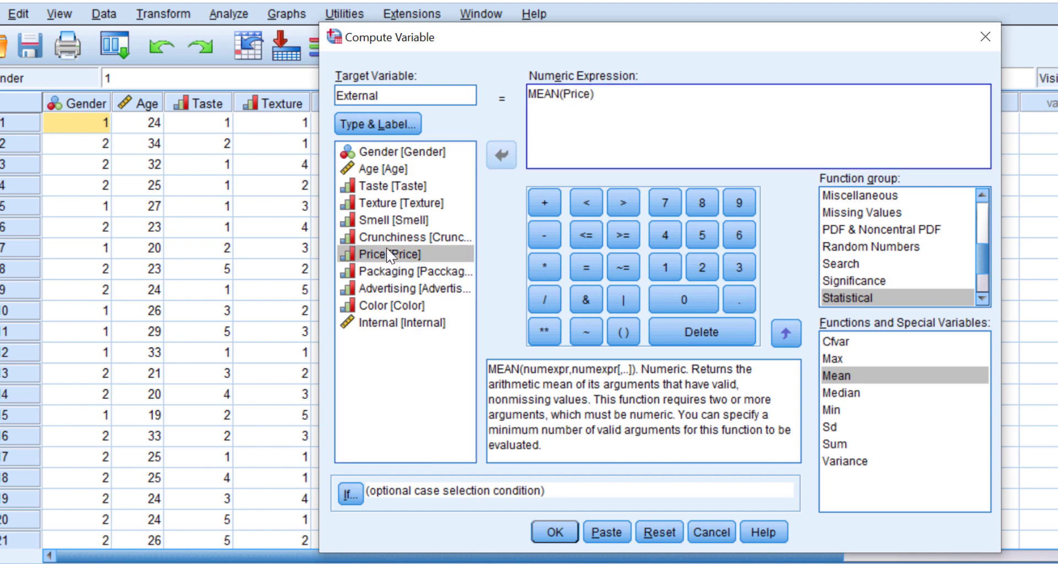
{"action": "double_click", "coordinate": [394, 274]}
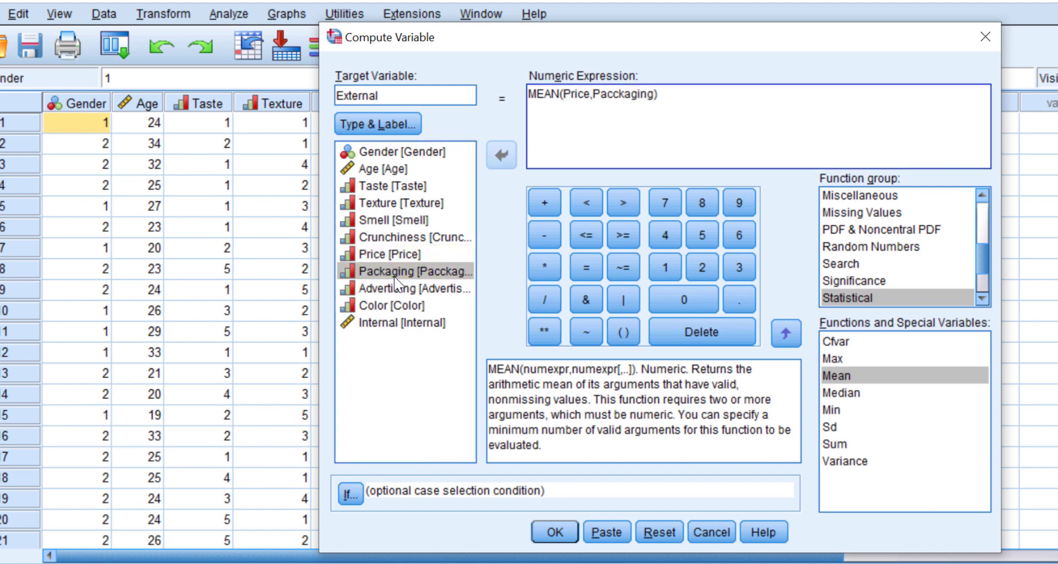
{"action": "double_click", "coordinate": [397, 289]}
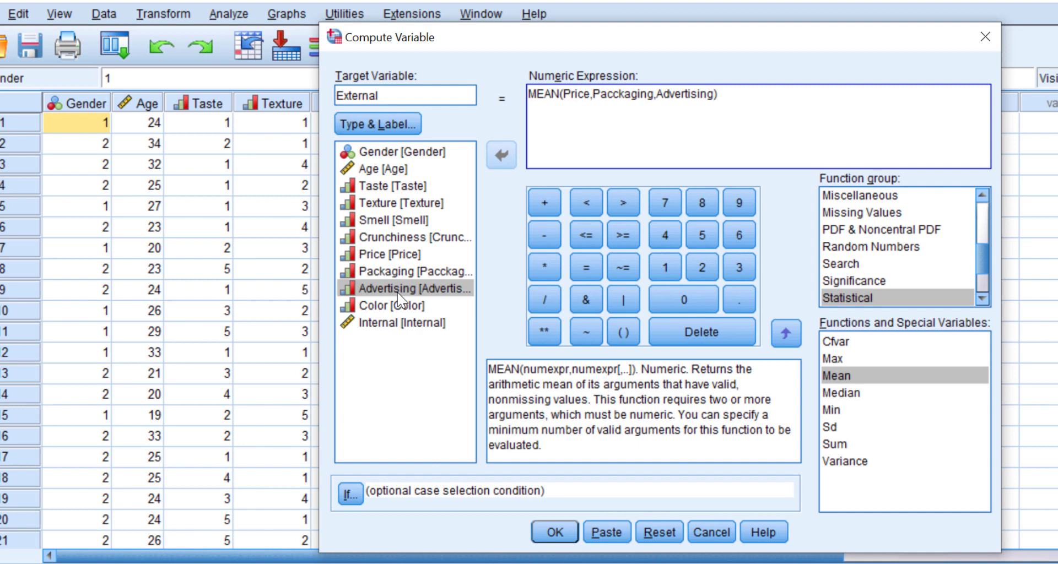
{"action": "double_click", "coordinate": [402, 306]}
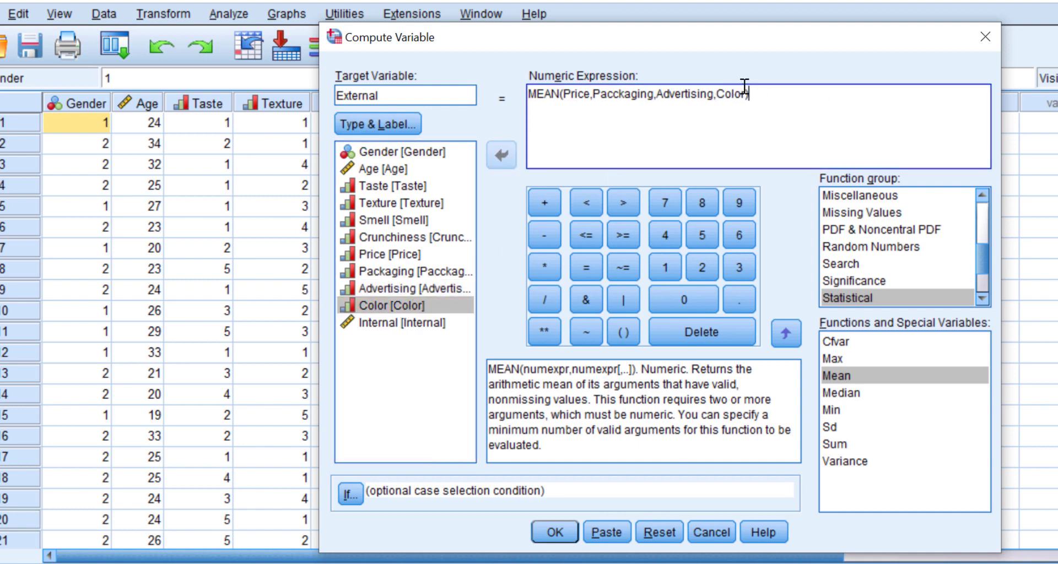
{"action": "left_click", "coordinate": [555, 533]}
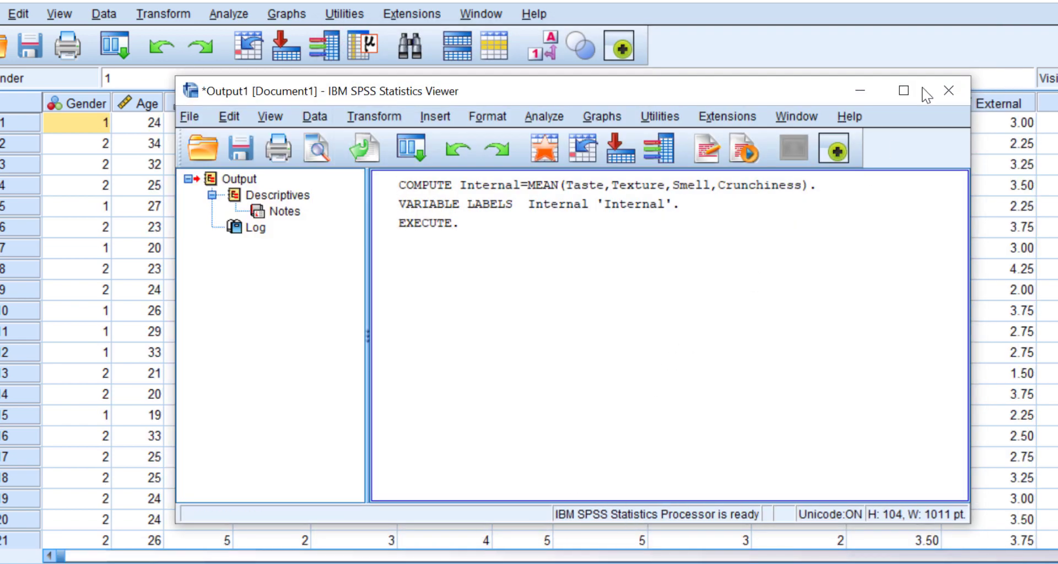
Step: Minimize the output viewer and look through the case values in the Internal and External columns
{"action": "left_click", "coordinate": [861, 90]}
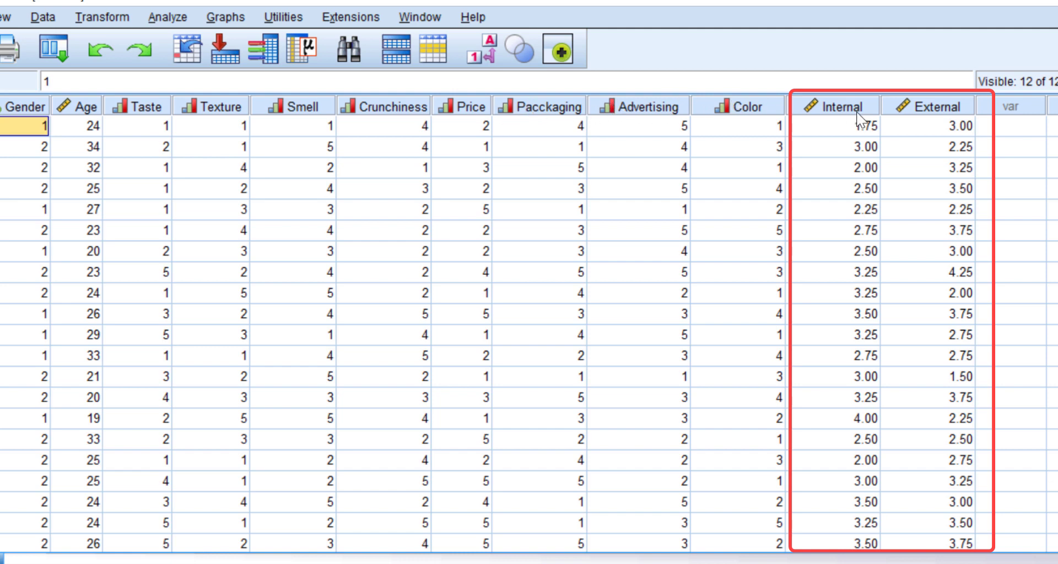
{"action": "scroll", "coordinate": [832, 157], "scroll_direction": "down", "scroll_amount": 8}
{"action": "scroll", "coordinate": [829, 155], "scroll_direction": "down", "scroll_amount": 4}
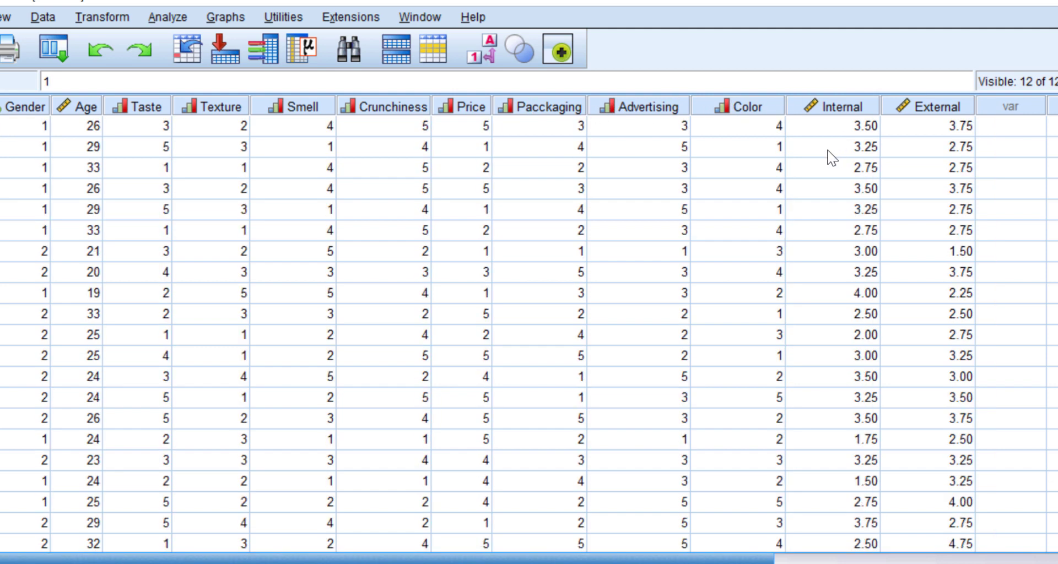
{"action": "scroll", "coordinate": [826, 154], "scroll_direction": "up", "scroll_amount": 12}
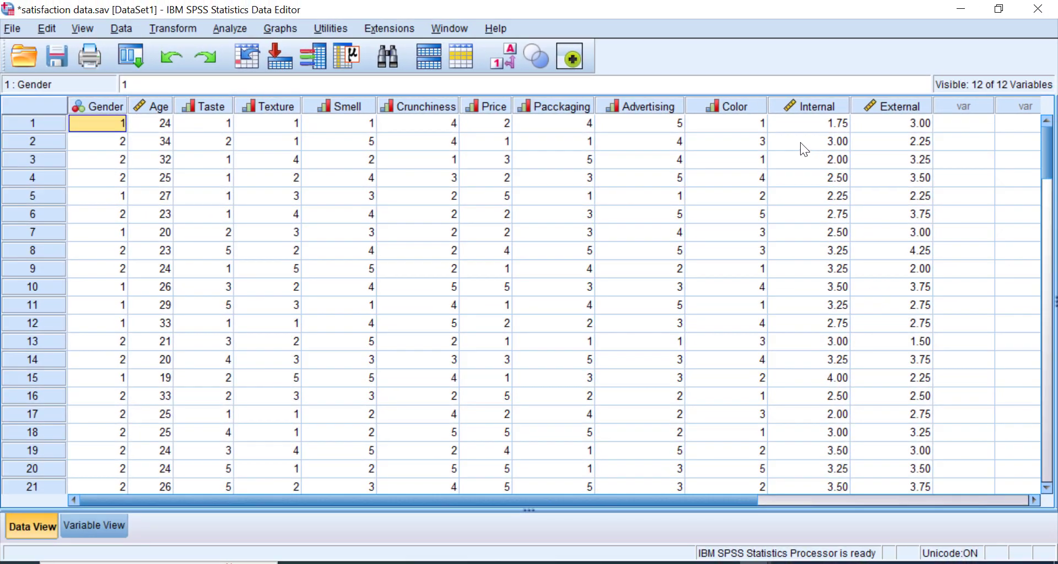
{"action": "scroll", "coordinate": [799, 141], "scroll_direction": "down", "scroll_amount": 10}
{"action": "scroll", "coordinate": [799, 139], "scroll_direction": "up", "scroll_amount": 10}
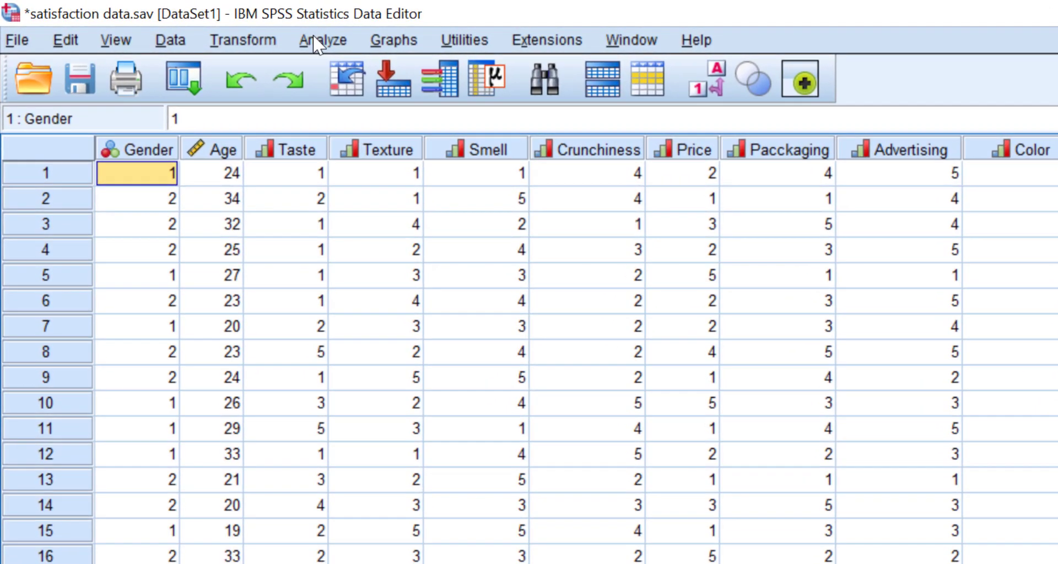
Step: Start a Descriptives analysis and add Internal and External as its variables
{"action": "left_click", "coordinate": [223, 30]}
{"action": "mouse_move", "coordinate": [328, 102]}
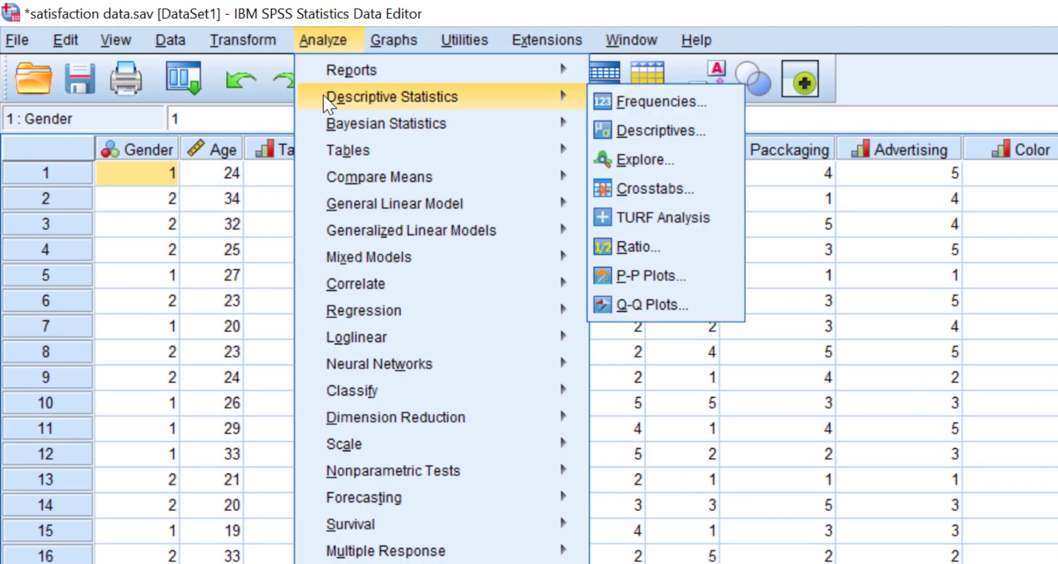
{"action": "left_click", "coordinate": [640, 130]}
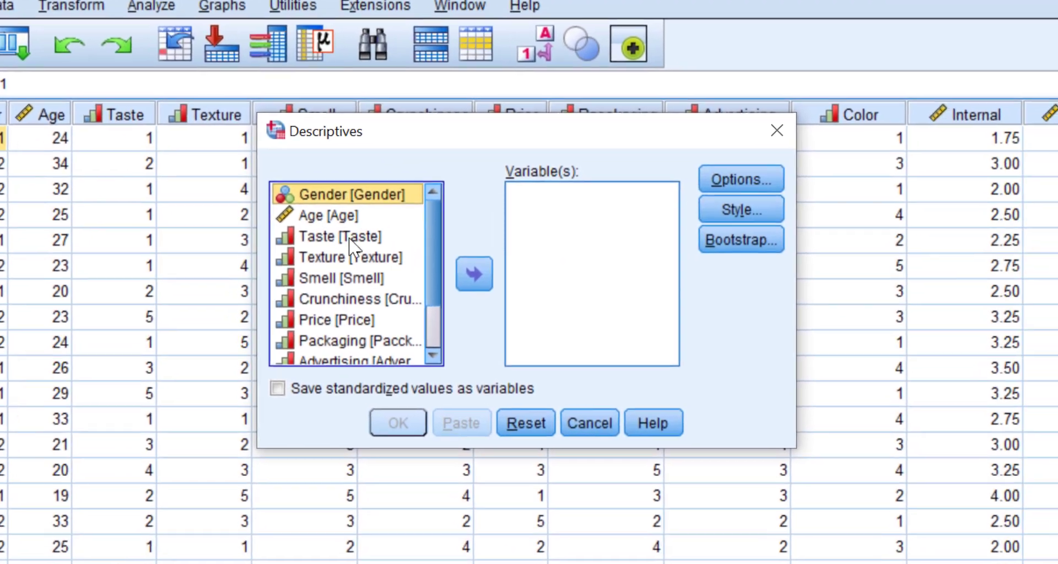
{"action": "scroll", "coordinate": [535, 248], "scroll_direction": "down", "scroll_amount": 1}
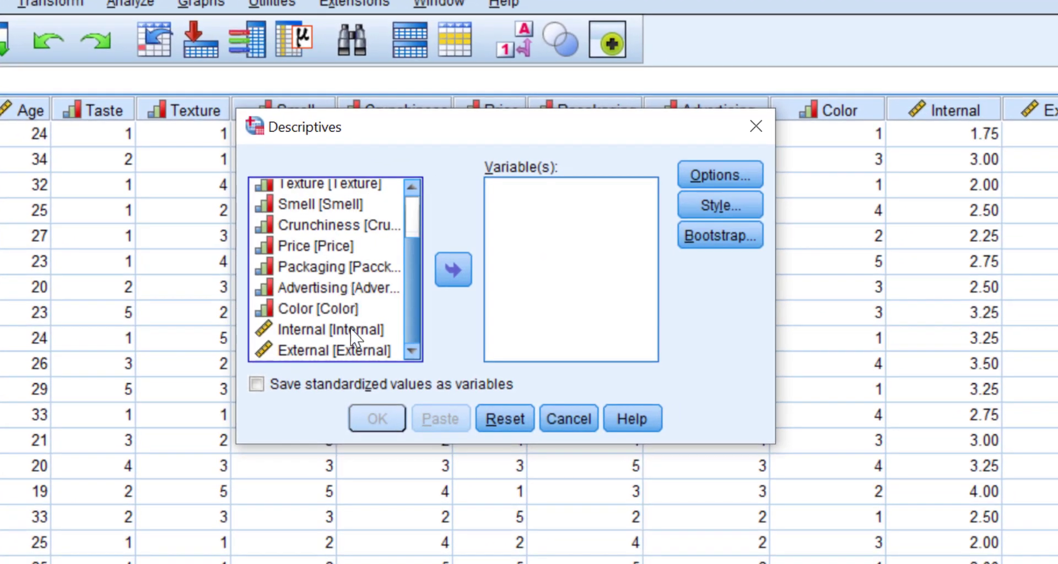
{"action": "left_click", "coordinate": [518, 364]}
{"action": "left_click", "coordinate": [348, 353], "text": "shift"}
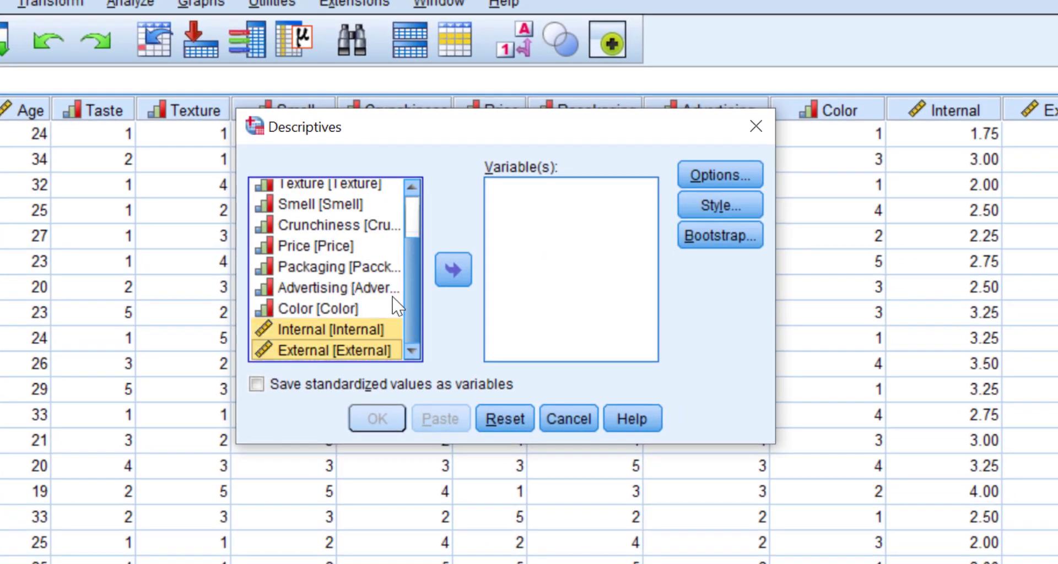
{"action": "left_click", "coordinate": [453, 270]}
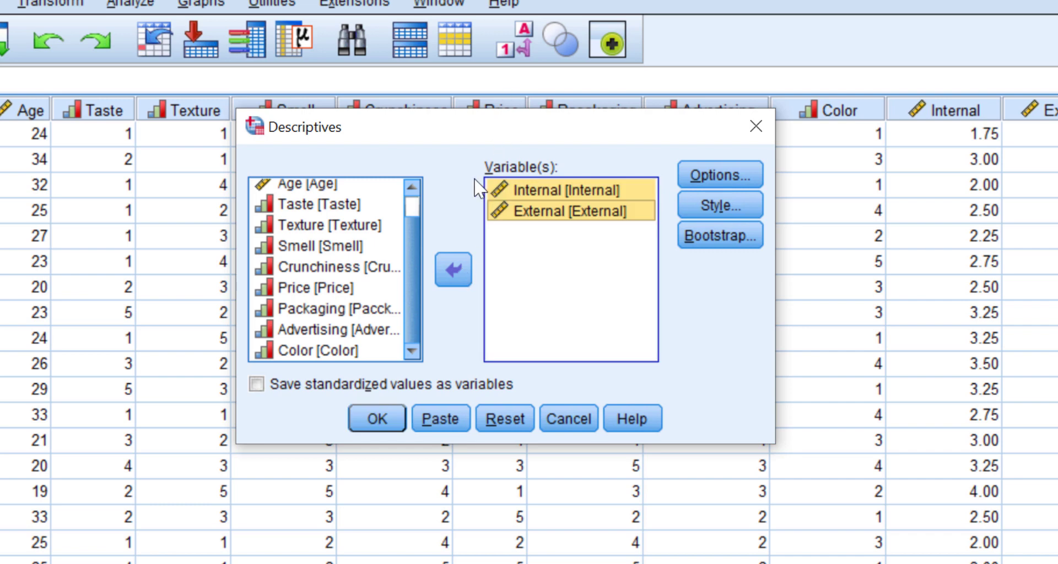
Step: Keep Mean selected in the Descriptives statistics options and run the analysis
{"action": "left_click", "coordinate": [701, 173]}
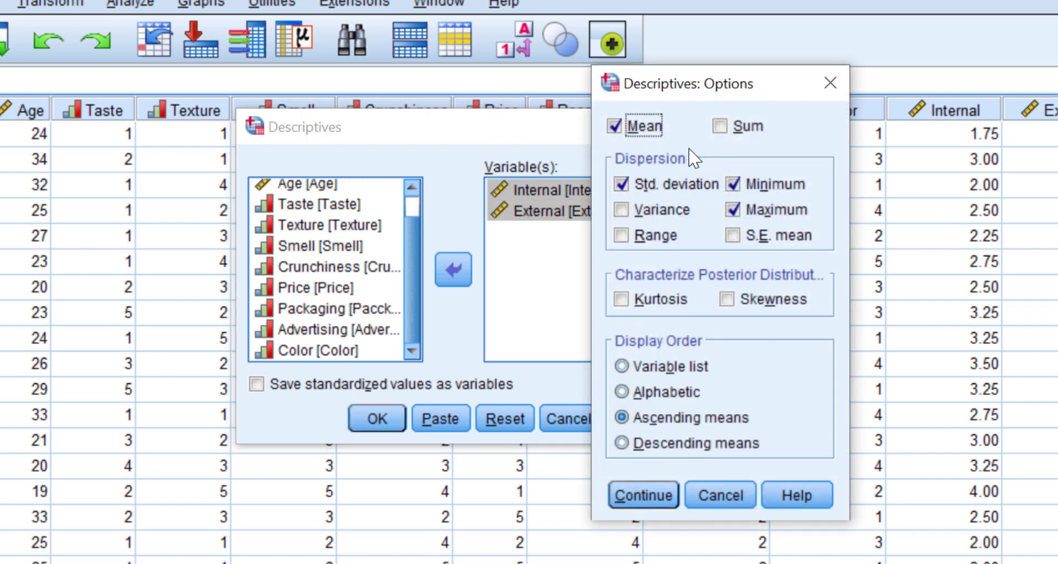
{"action": "left_click", "coordinate": [620, 128]}
{"action": "left_click", "coordinate": [622, 125]}
{"action": "left_click", "coordinate": [642, 497]}
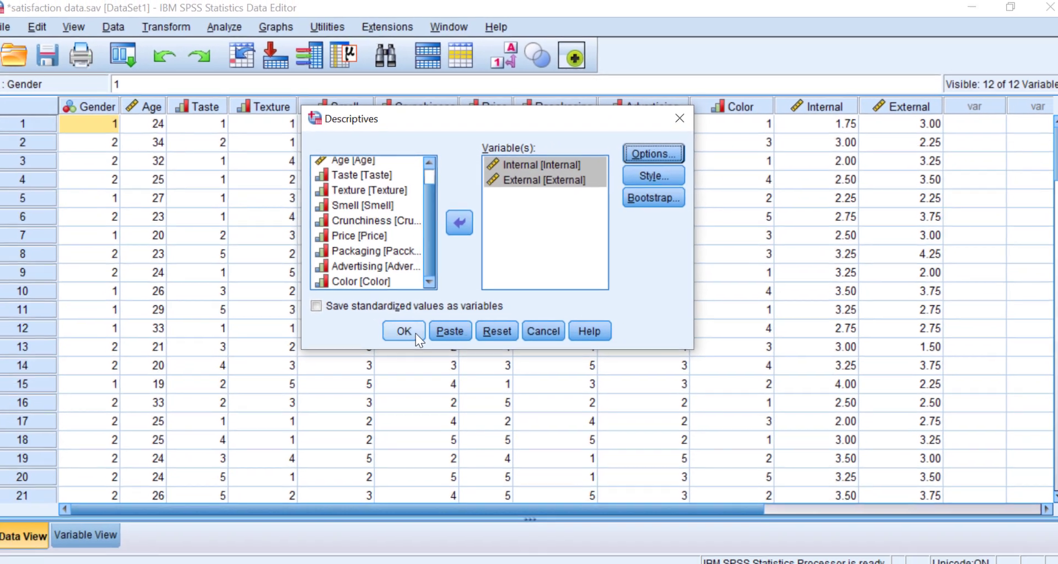
{"action": "left_click", "coordinate": [416, 333]}
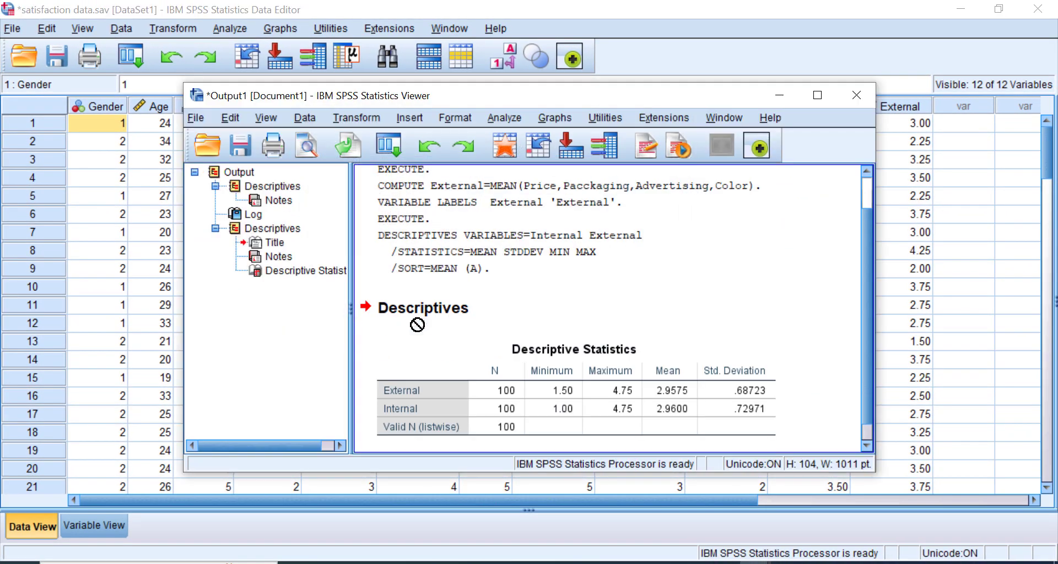
Step: Maximize the output viewer and examine the means of External and Internal in the Descriptive Statistics table
{"action": "left_click", "coordinate": [797, 95]}
{"action": "left_click", "coordinate": [640, 145]}
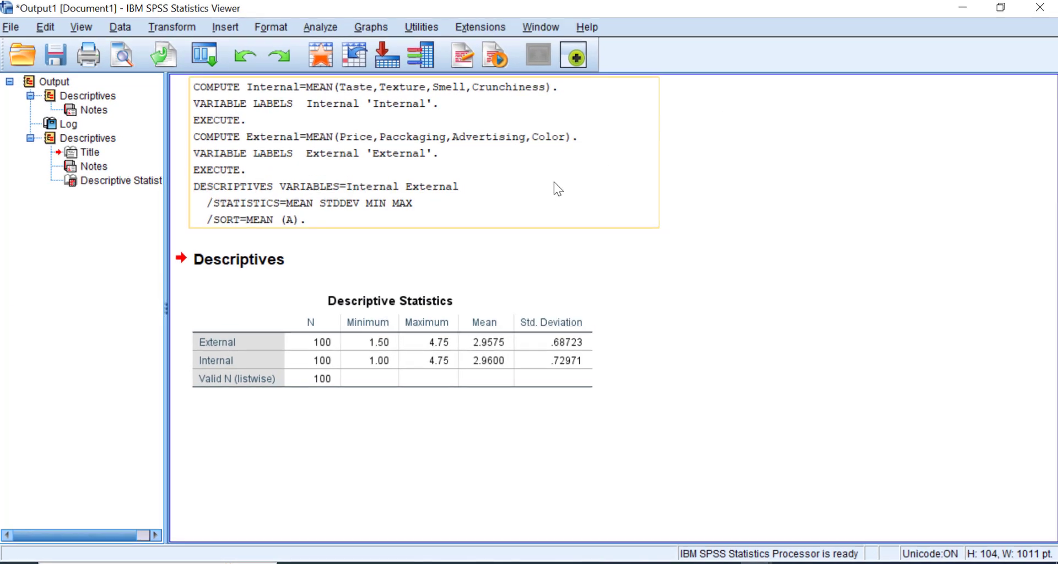
{"action": "left_click", "coordinate": [374, 294]}
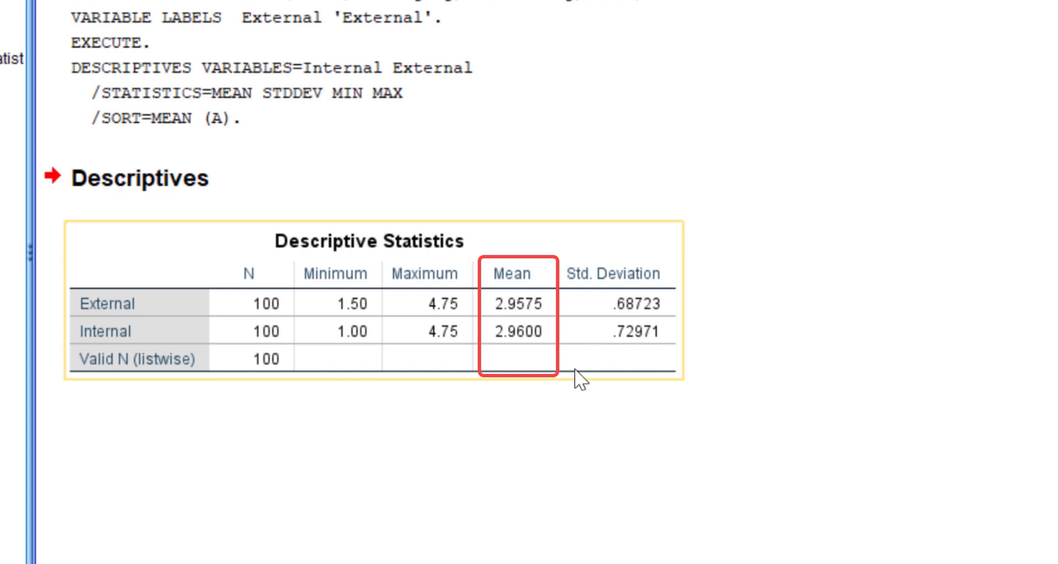
{"action": "left_click_drag", "start_coordinate": [515, 385], "coordinate": [504, 409]}
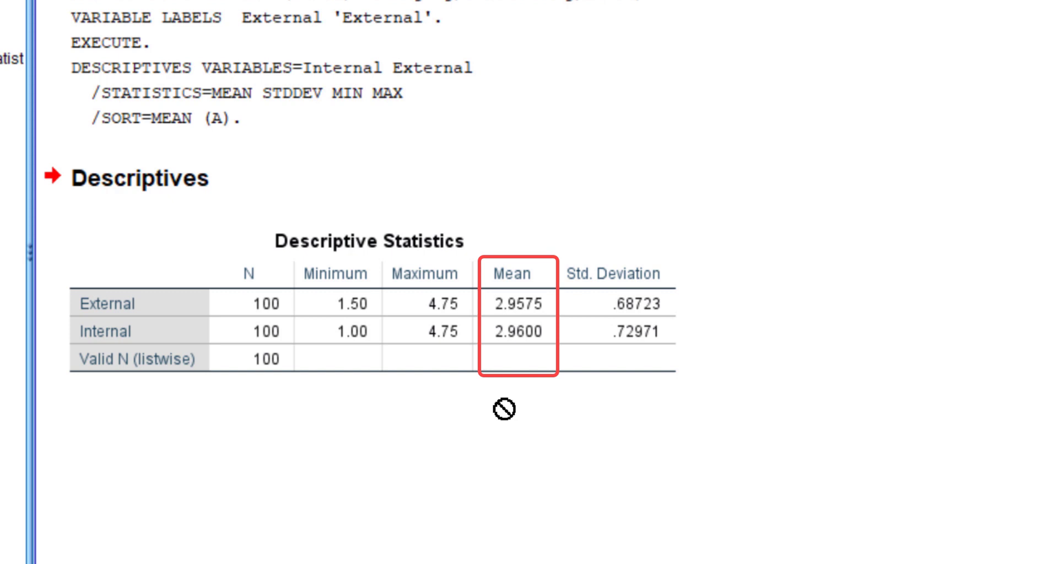
{"action": "left_click_drag", "start_coordinate": [504, 409], "coordinate": [492, 417]}
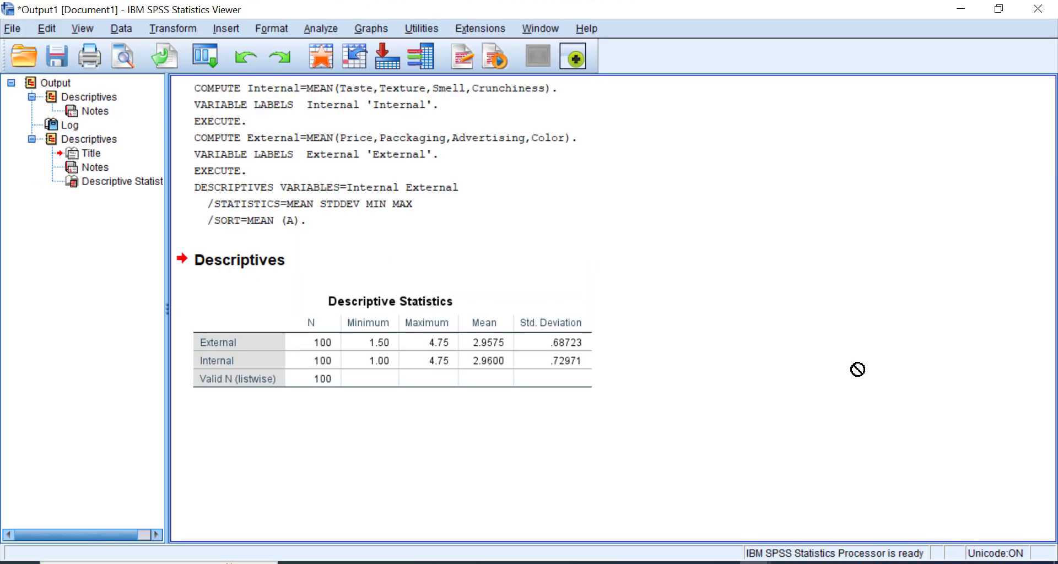
Step: Switch from the output viewer to the satisfaction data and start another Compute Variable calculation
{"action": "mouse_move", "coordinate": [768, 559]}
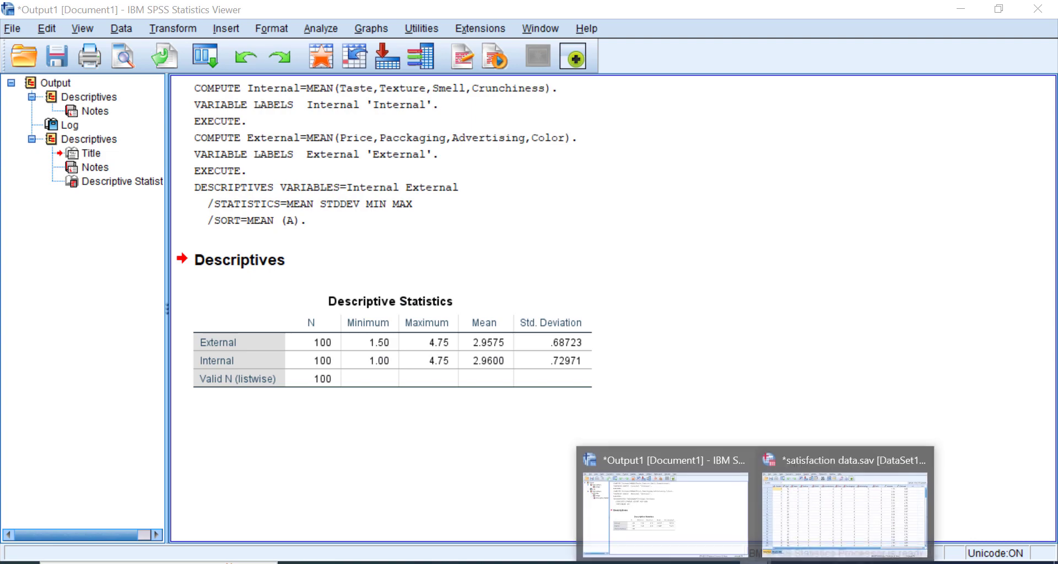
{"action": "left_click", "coordinate": [798, 527]}
{"action": "left_click", "coordinate": [330, 268]}
{"action": "left_click", "coordinate": [170, 28]}
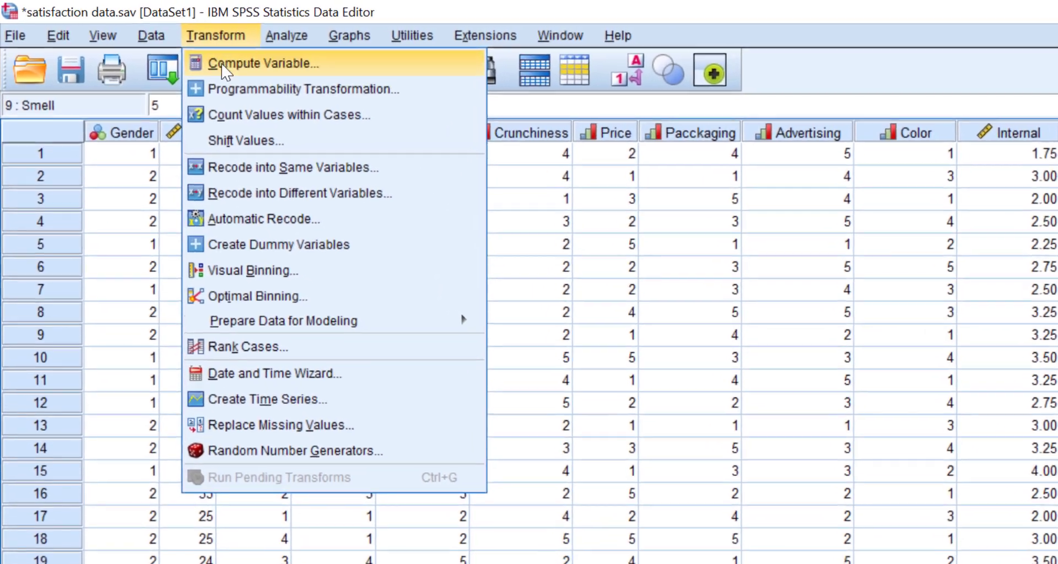
{"action": "left_click", "coordinate": [211, 51]}
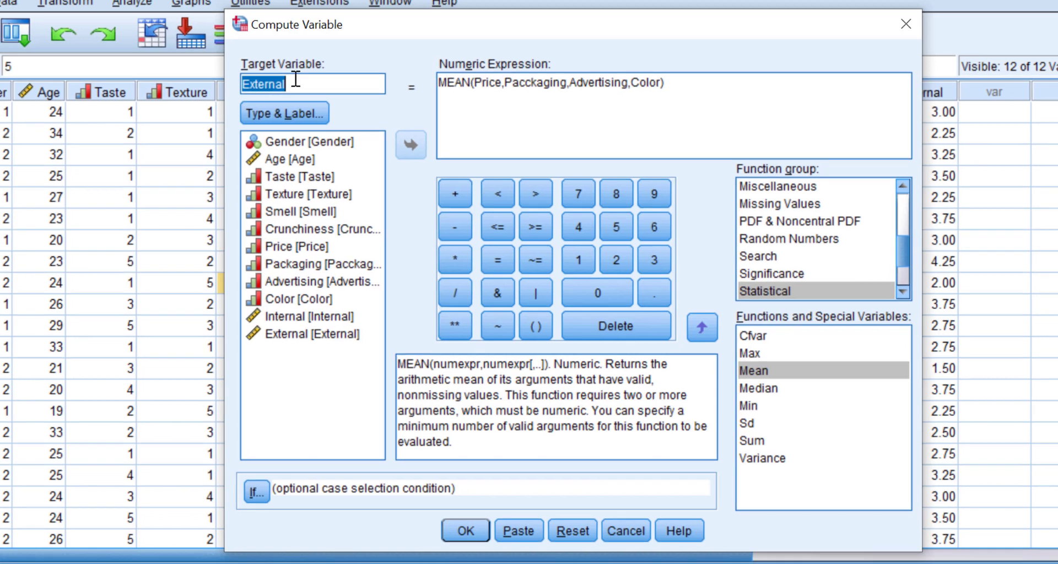
{"action": "left_click", "coordinate": [325, 91]}
{"action": "left_click", "coordinate": [314, 121]}
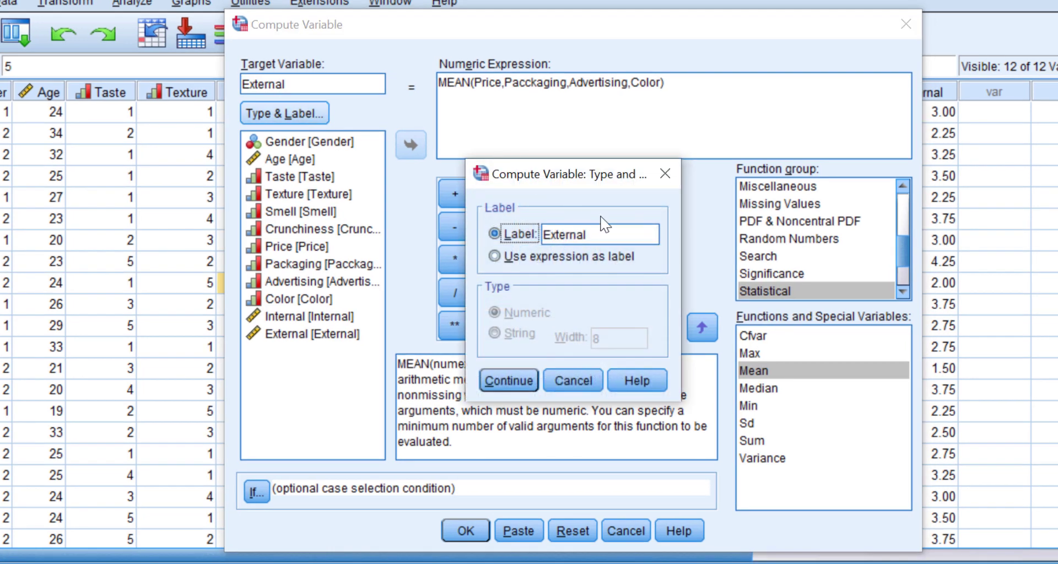
{"action": "left_click", "coordinate": [666, 174]}
Step: Name the target variable Internal2 and give it the label Internal2
{"action": "left_click", "coordinate": [358, 87]}
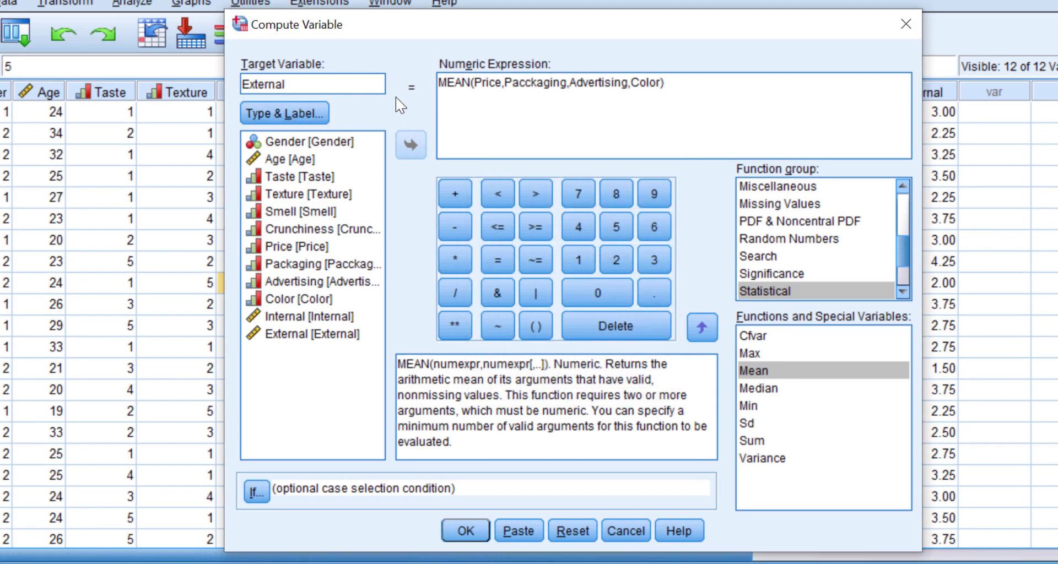
{"action": "key", "text": "shift+Home"}
{"action": "type", "text": "Internal2"}
{"action": "key", "text": "shift+Home"}
{"action": "key", "text": "ctrl+c"}
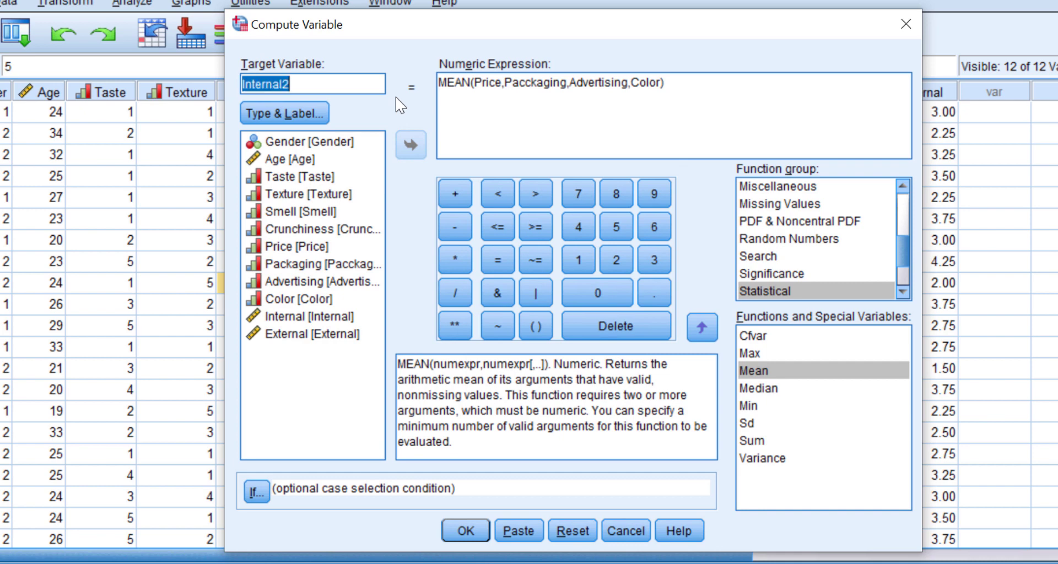
{"action": "left_click", "coordinate": [290, 115]}
{"action": "left_click", "coordinate": [513, 209]}
{"action": "key", "text": "ctrl+v"}
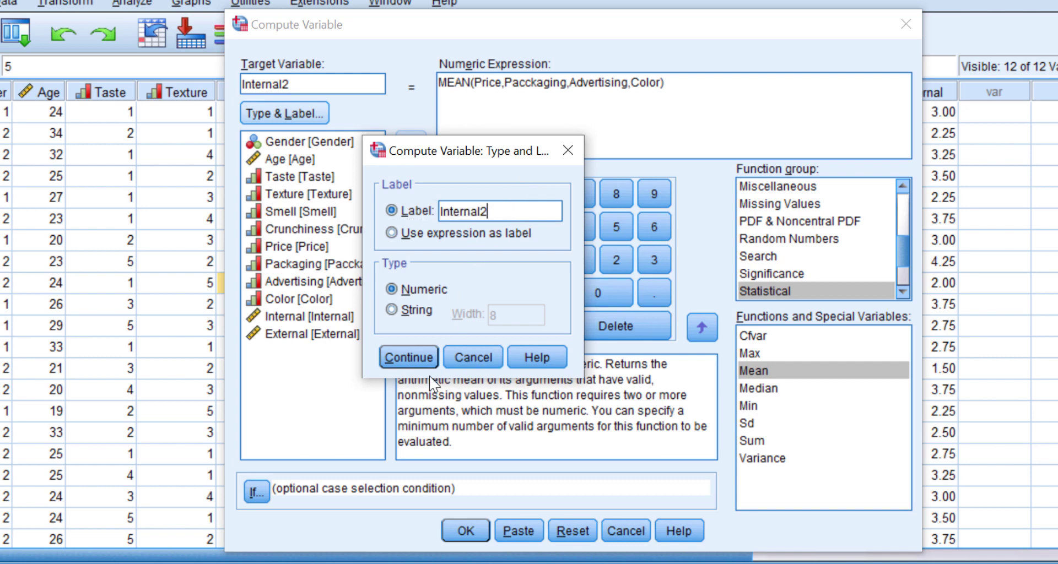
{"action": "left_click", "coordinate": [421, 359]}
Step: Replace the whole numeric expression with the statistical Median function and clear its placeholder arguments
{"action": "left_click", "coordinate": [475, 83]}
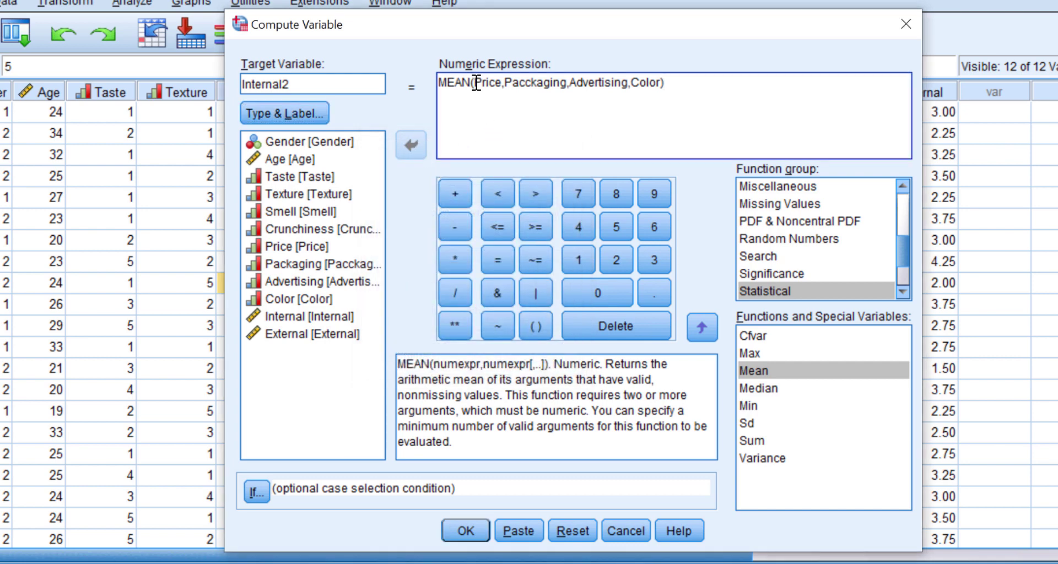
{"action": "key", "text": "End"}
{"action": "key", "text": "shift+Home"}
{"action": "key", "text": "BackSpace"}
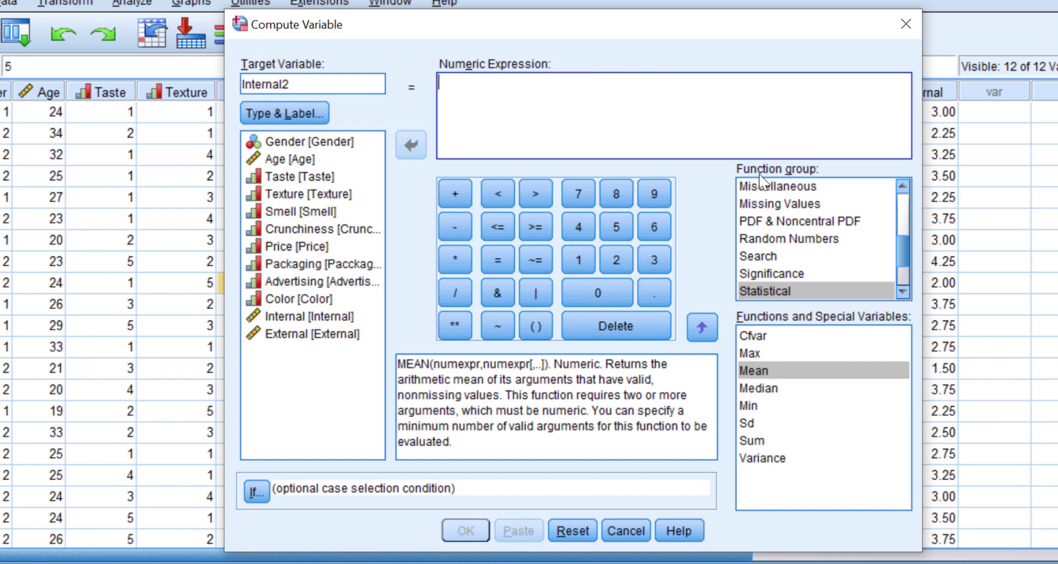
{"action": "left_click", "coordinate": [776, 296]}
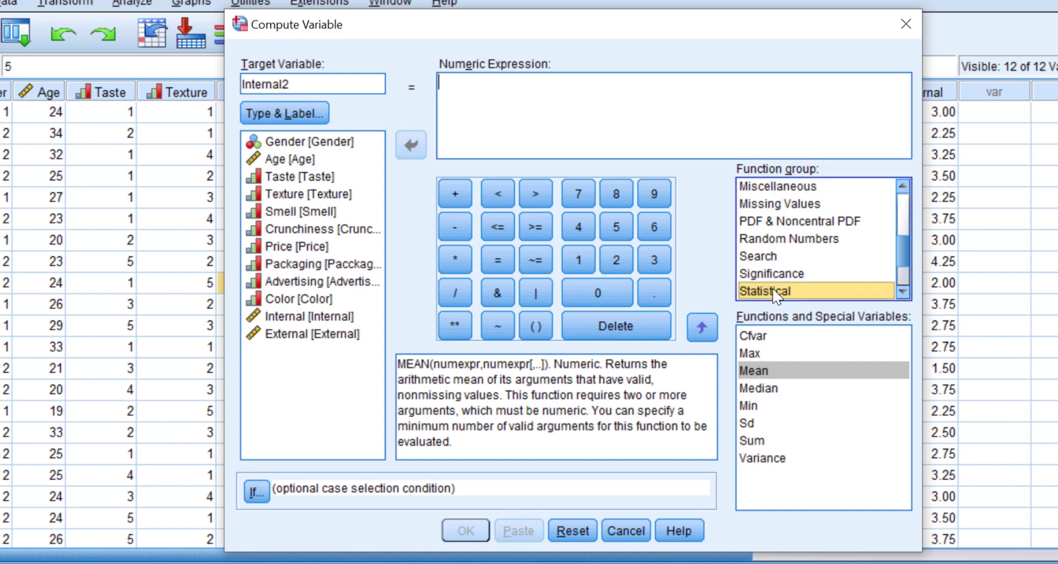
{"action": "left_click", "coordinate": [758, 389]}
{"action": "double_click", "coordinate": [758, 389]}
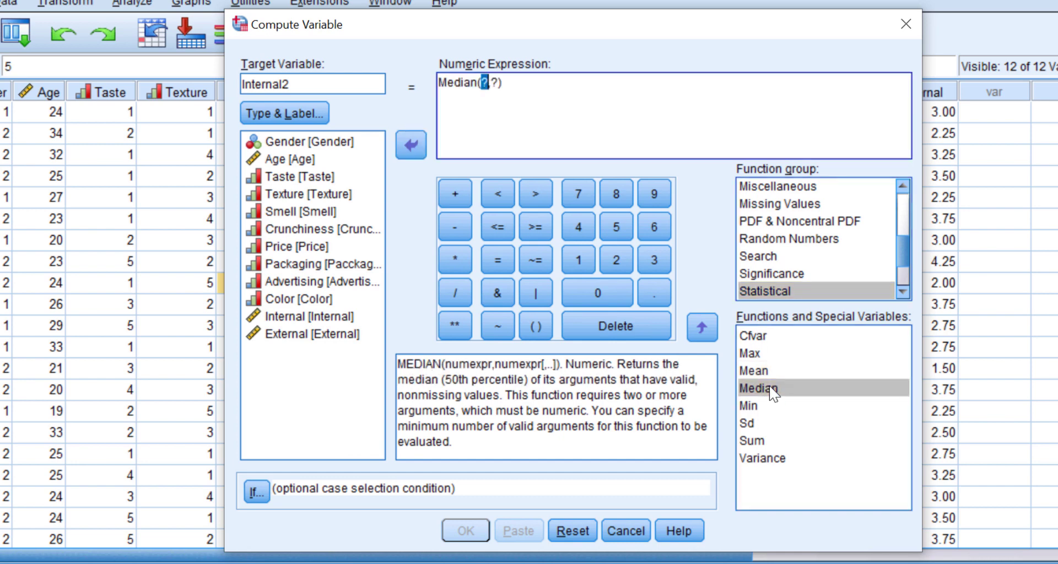
{"action": "left_click", "coordinate": [495, 79]}
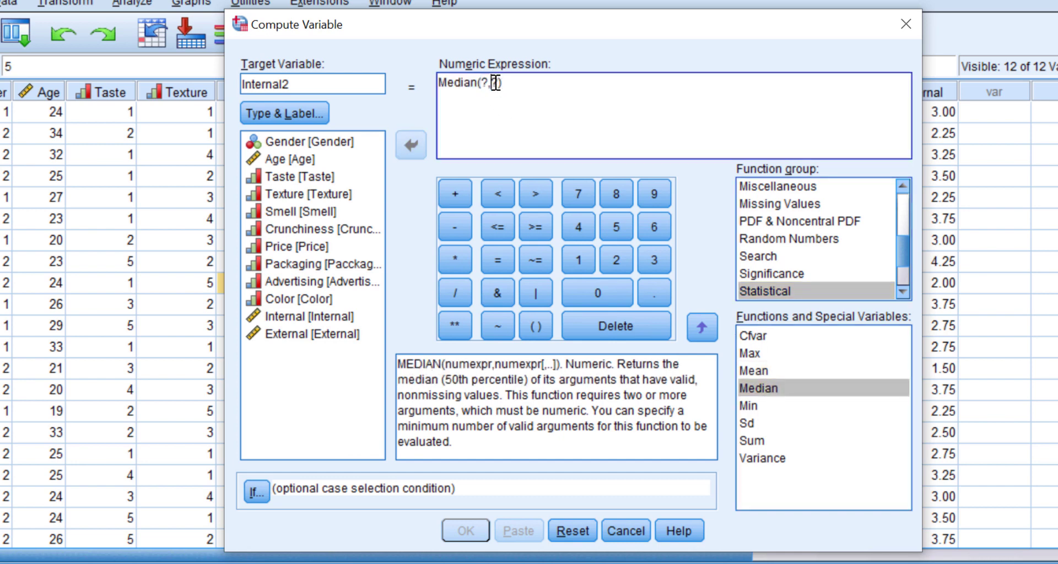
{"action": "key", "text": "BackSpace"}
{"action": "key", "text": "BackSpace"}
{"action": "key", "text": "BackSpace"}
Step: Enter Taste, Texture, Smell and Crunchiness, separated by commas, as the Median arguments and compute the variable
{"action": "left_click", "coordinate": [308, 177]}
{"action": "double_click", "coordinate": [307, 178]}
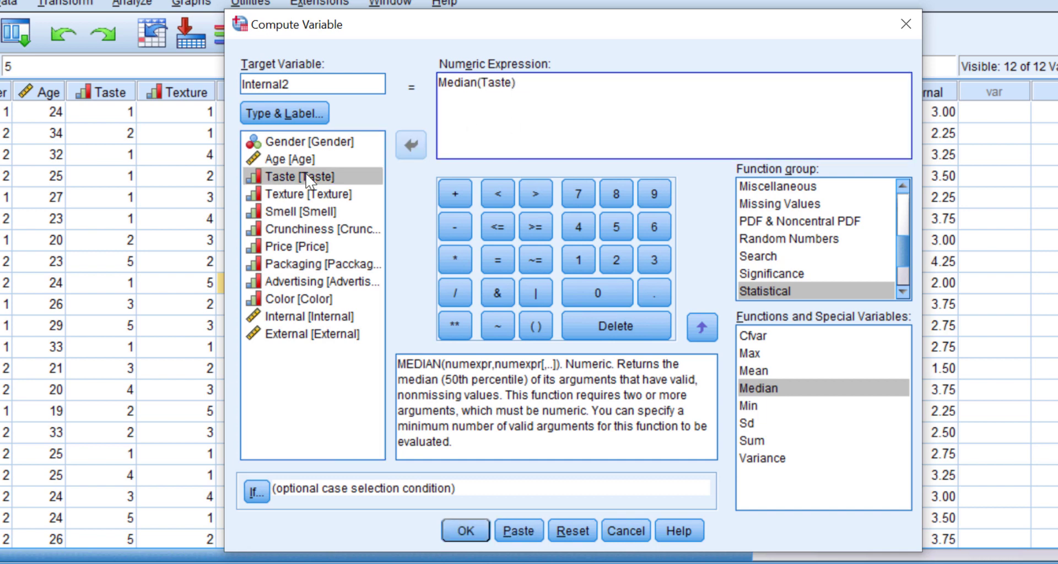
{"action": "type", "text": ","}
{"action": "double_click", "coordinate": [308, 195]}
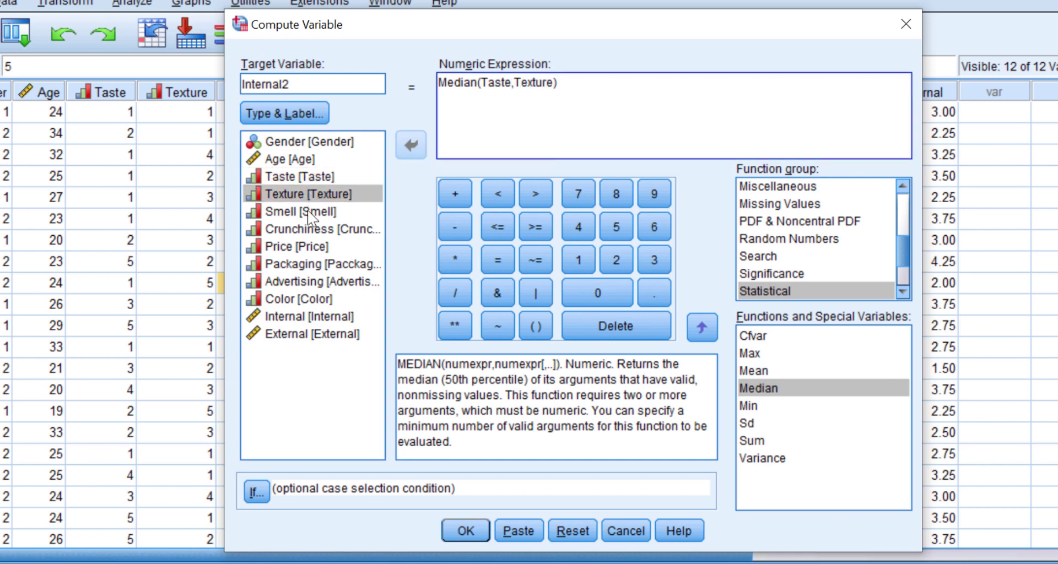
{"action": "type", "text": ","}
{"action": "double_click", "coordinate": [308, 211]}
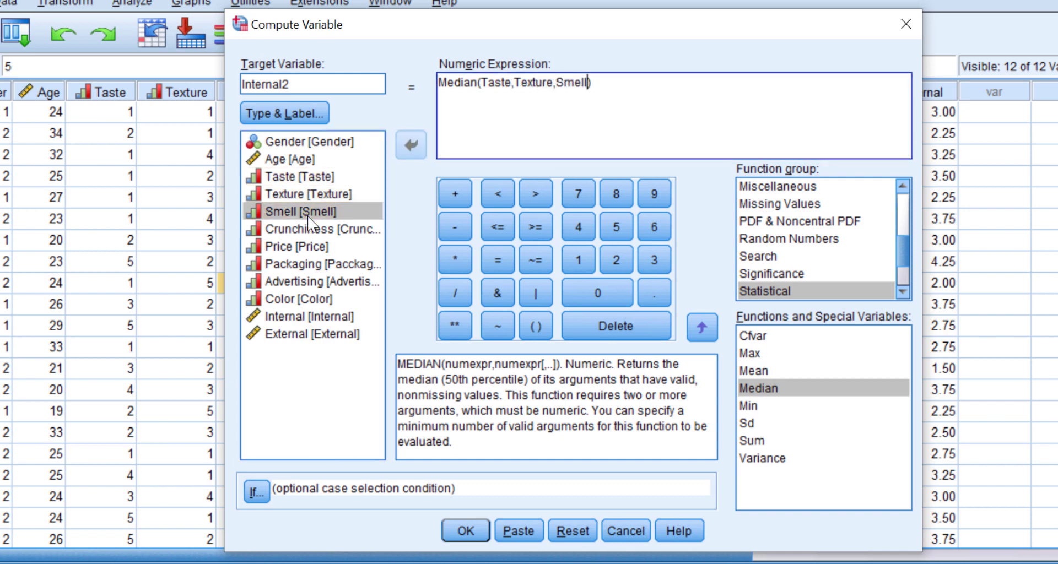
{"action": "type", "text": ","}
{"action": "double_click", "coordinate": [307, 228]}
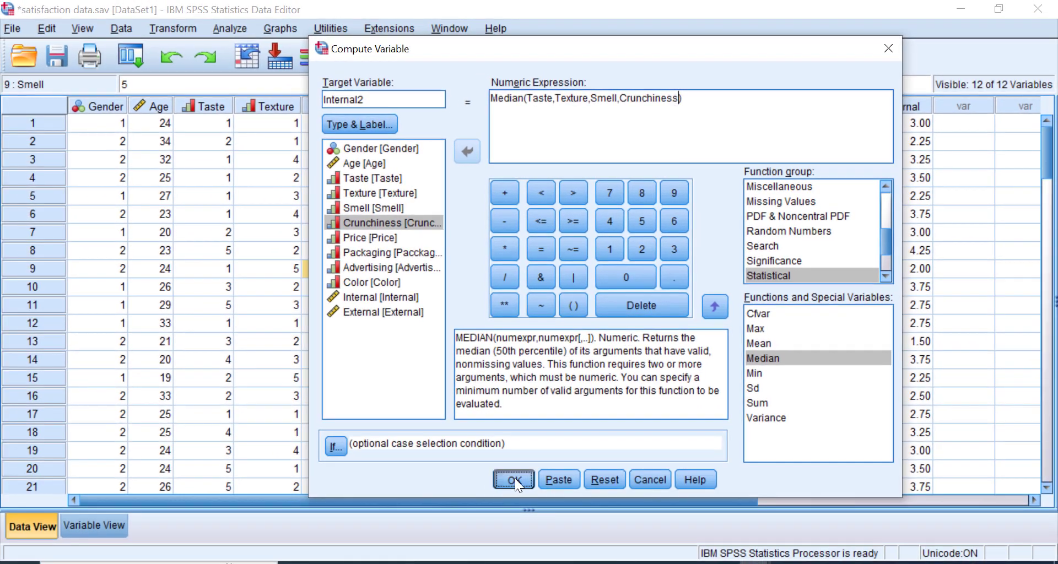
{"action": "left_click", "coordinate": [515, 478]}
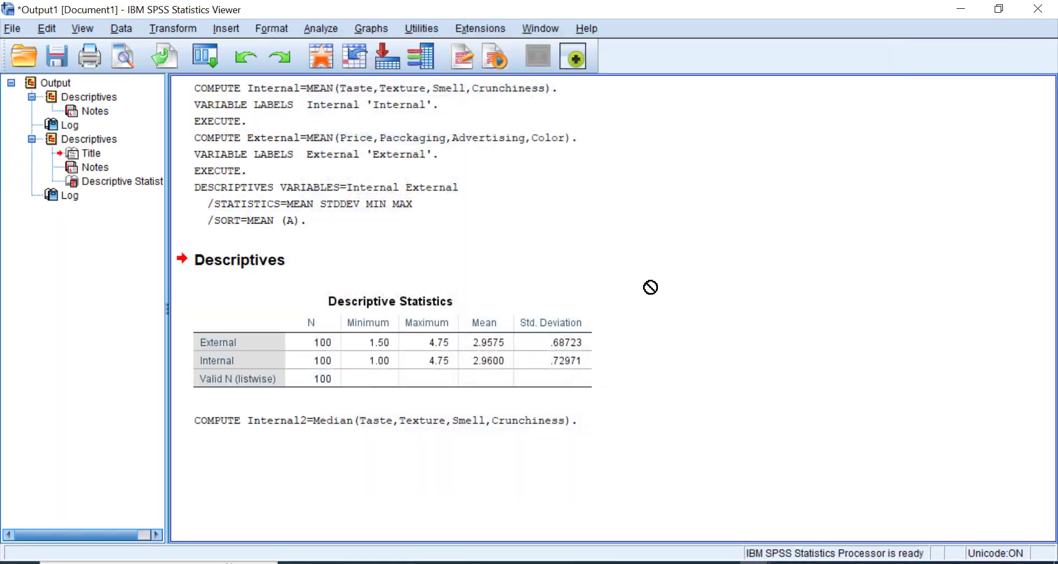
Step: Return to the satisfaction data and narrow the Internal, External and Internal2 columns
{"action": "mouse_move", "coordinate": [755, 562]}
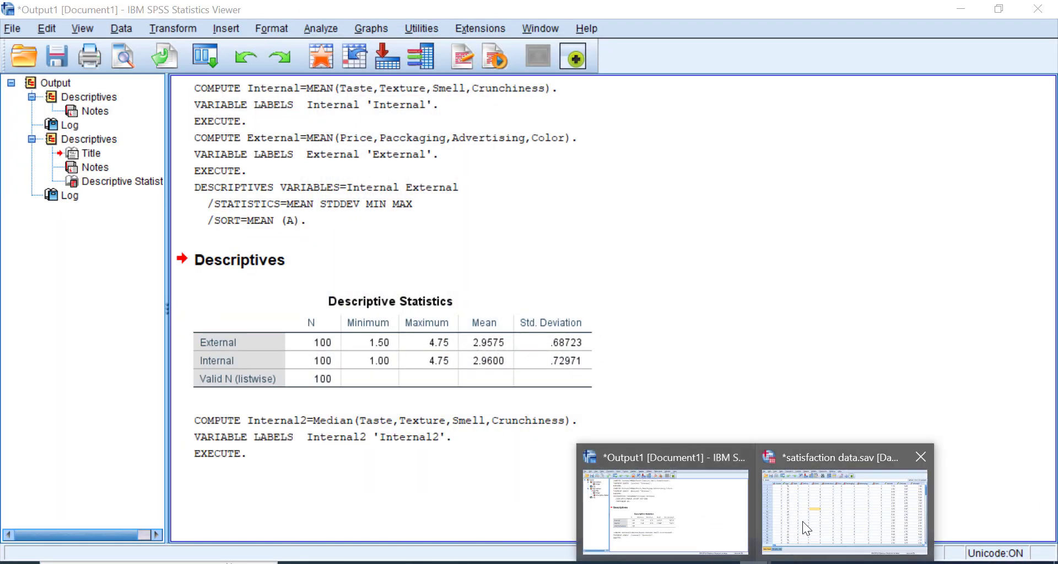
{"action": "left_click", "coordinate": [832, 507]}
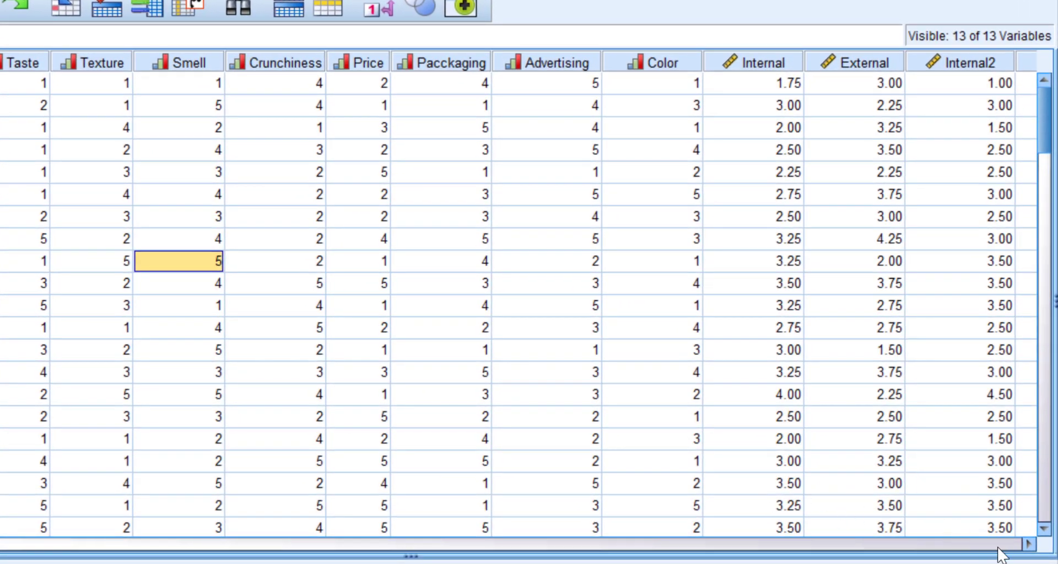
{"action": "left_click", "coordinate": [1029, 544]}
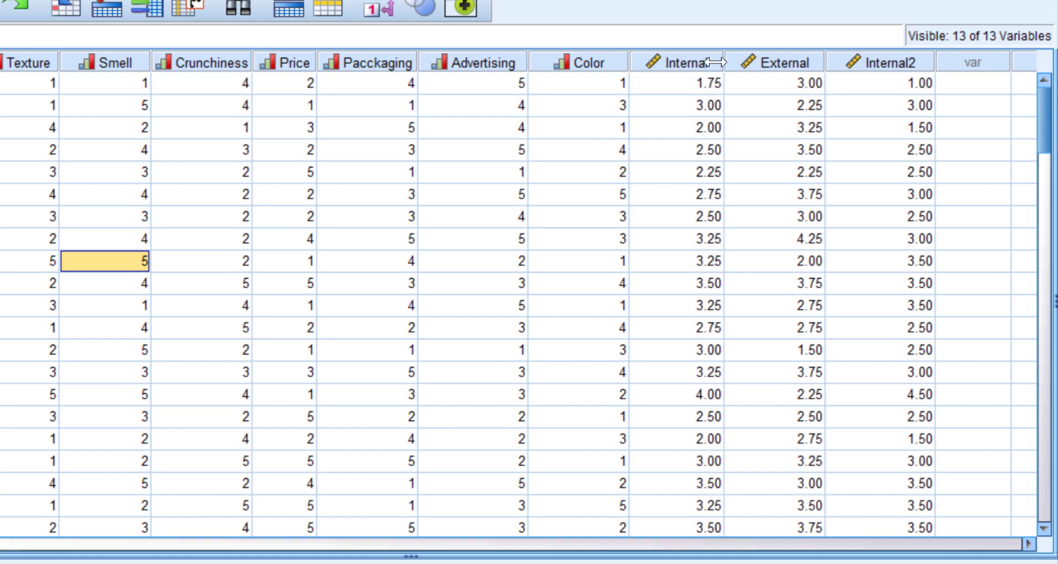
{"action": "left_click_drag", "start_coordinate": [728, 63], "coordinate": [703, 63]}
{"action": "left_click_drag", "start_coordinate": [798, 57], "coordinate": [767, 61]}
{"action": "left_click_drag", "start_coordinate": [867, 76], "coordinate": [841, 76]}
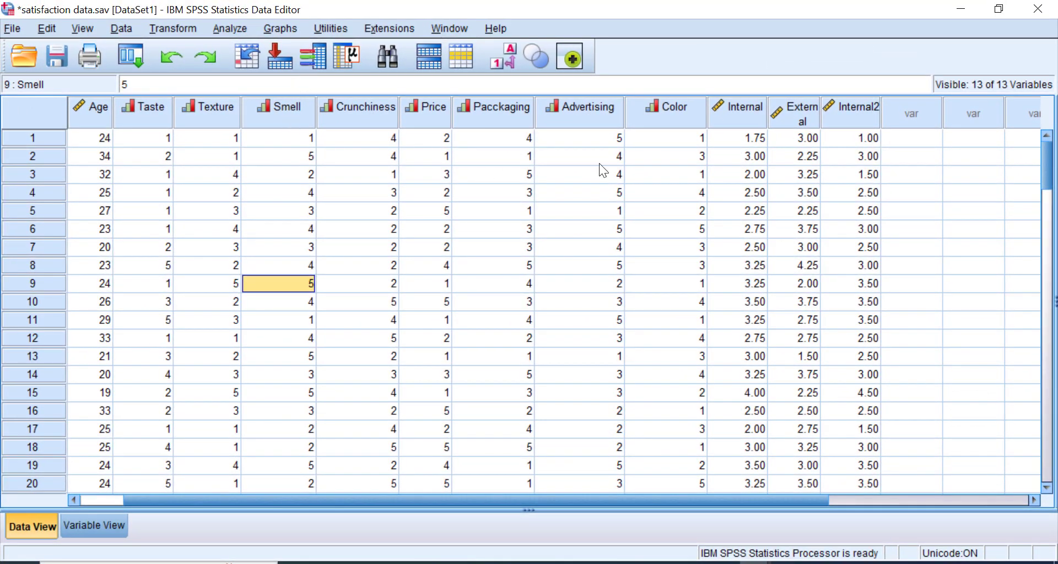
Step: Start another Compute Variable calculation with External2 as both the target variable name and its label
{"action": "left_click", "coordinate": [174, 31]}
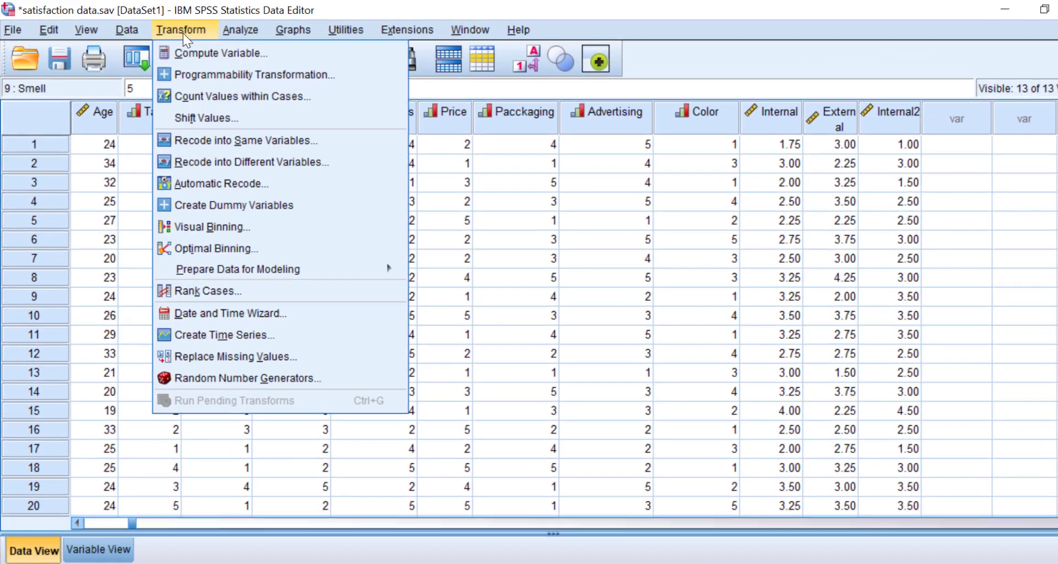
{"action": "left_click", "coordinate": [221, 53]}
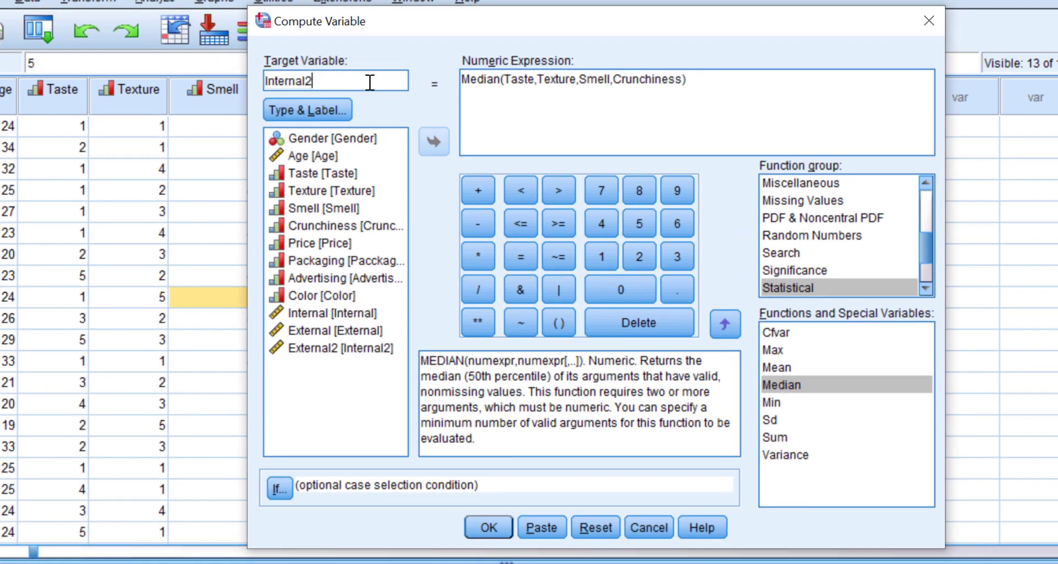
{"action": "double_click", "coordinate": [366, 86]}
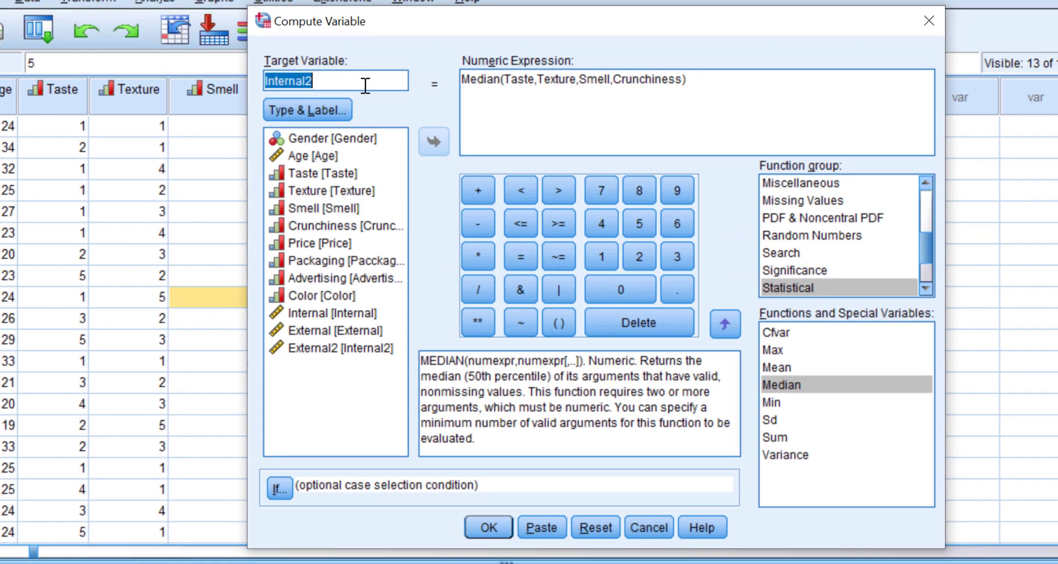
{"action": "type", "text": "E"}
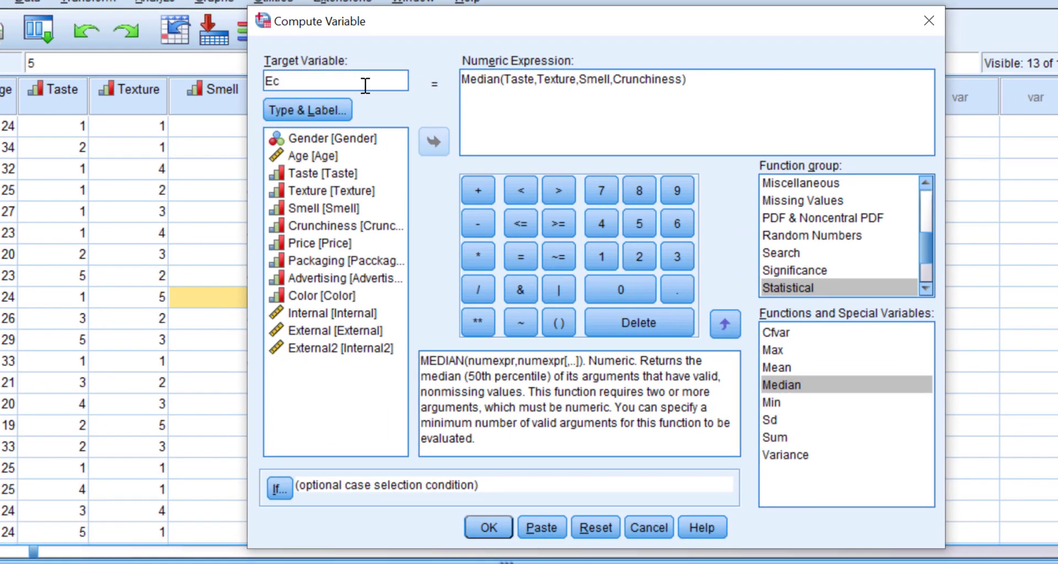
{"action": "type", "text": "xternal2"}
{"action": "double_click", "coordinate": [365, 88]}
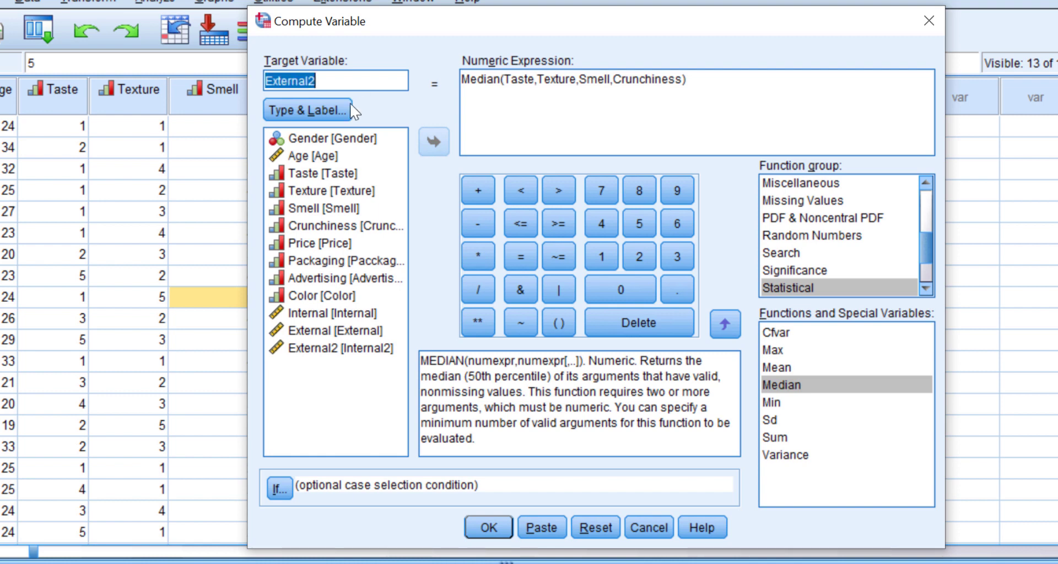
{"action": "left_click", "coordinate": [308, 110]}
{"action": "left_click", "coordinate": [550, 210]}
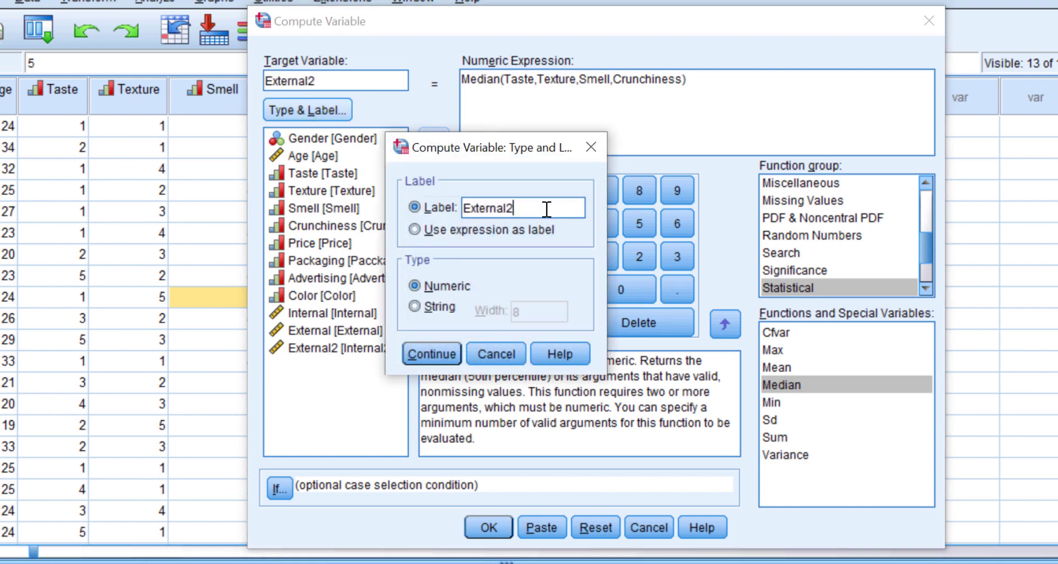
{"action": "left_click", "coordinate": [436, 354]}
Step: Remove the four internal items from the Median expression, keeping the function with empty parentheses
{"action": "left_click", "coordinate": [512, 88]}
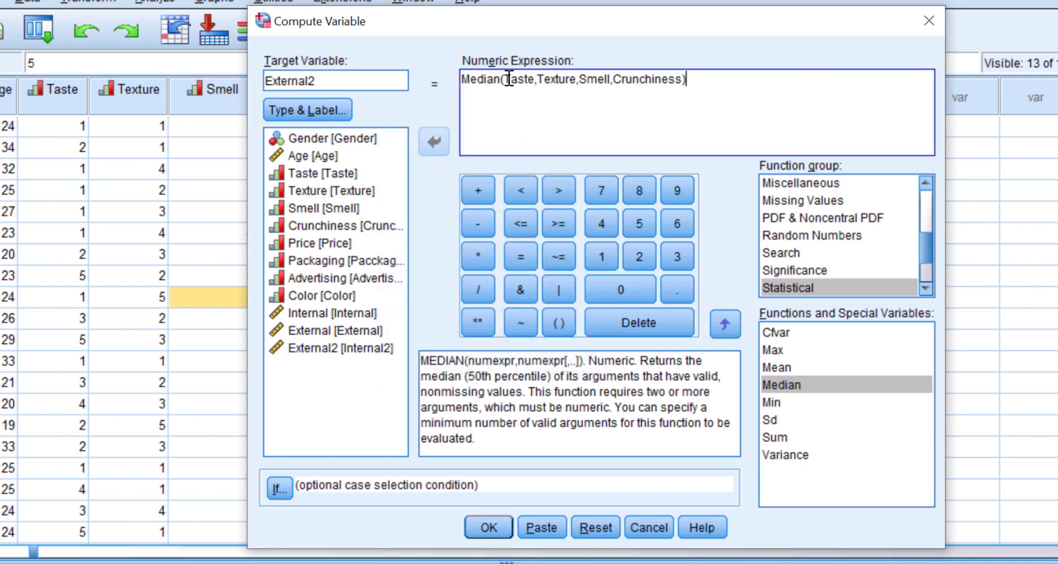
{"action": "left_click_drag", "start_coordinate": [509, 79], "coordinate": [676, 81]}
{"action": "key", "text": "Delete"}
{"action": "key", "text": "Delete"}
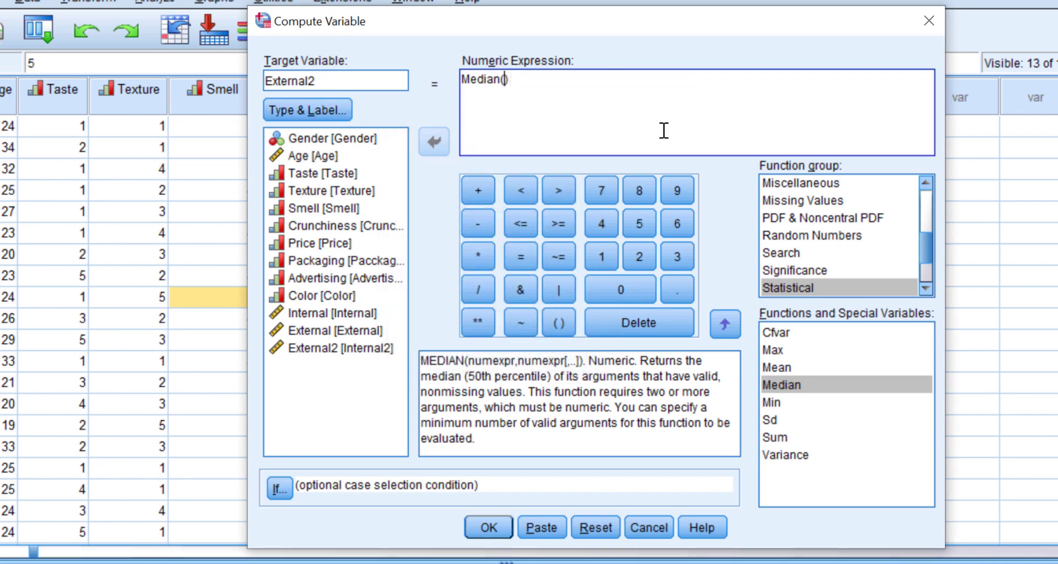
Step: Enter Price, Pacckaging, Advertising and Color, separated by single commas, as the Median arguments and compute External2
{"action": "double_click", "coordinate": [327, 244]}
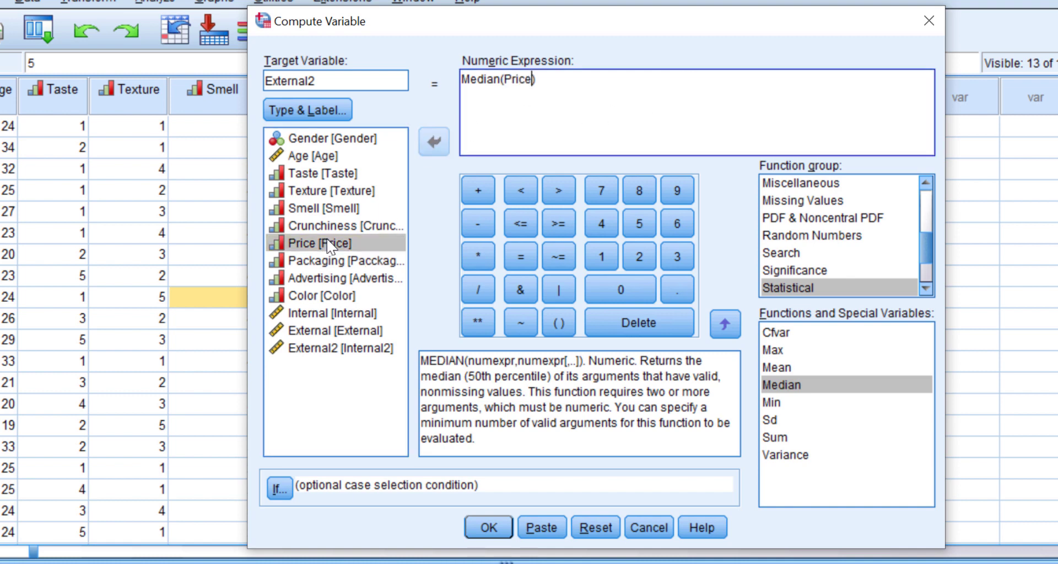
{"action": "type", "text": ","}
{"action": "left_click", "coordinate": [325, 261]}
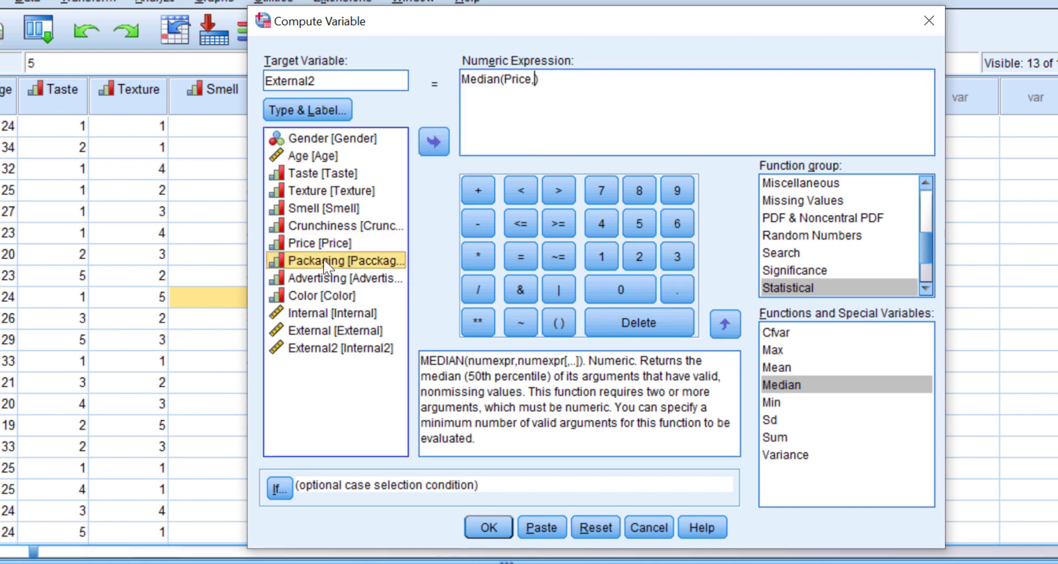
{"action": "double_click", "coordinate": [330, 263]}
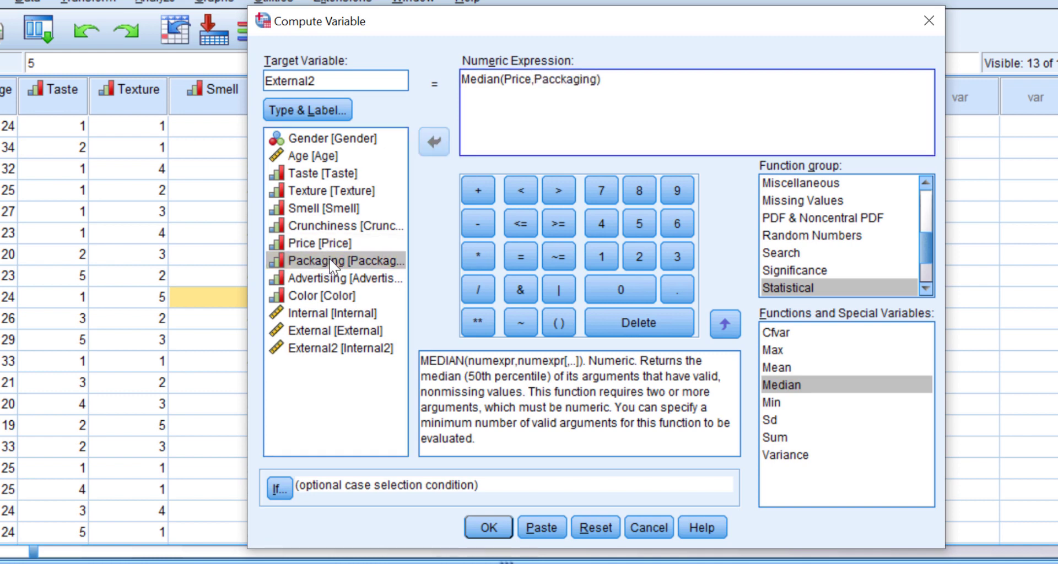
{"action": "type", "text": ","}
{"action": "double_click", "coordinate": [333, 280]}
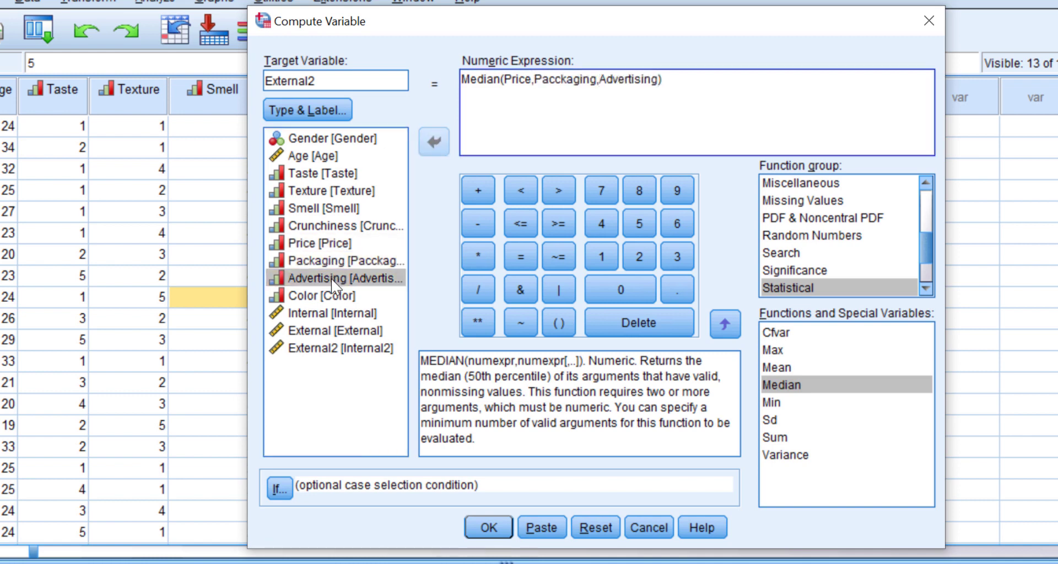
{"action": "type", "text": ",,"}
{"action": "double_click", "coordinate": [333, 296]}
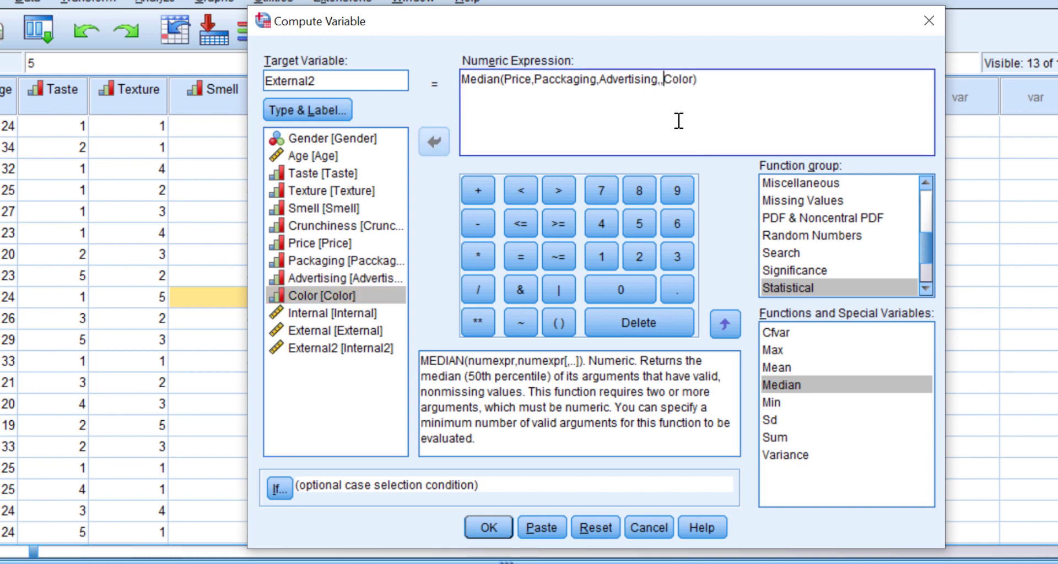
{"action": "key", "text": "BackSpace"}
{"action": "left_click", "coordinate": [487, 528]}
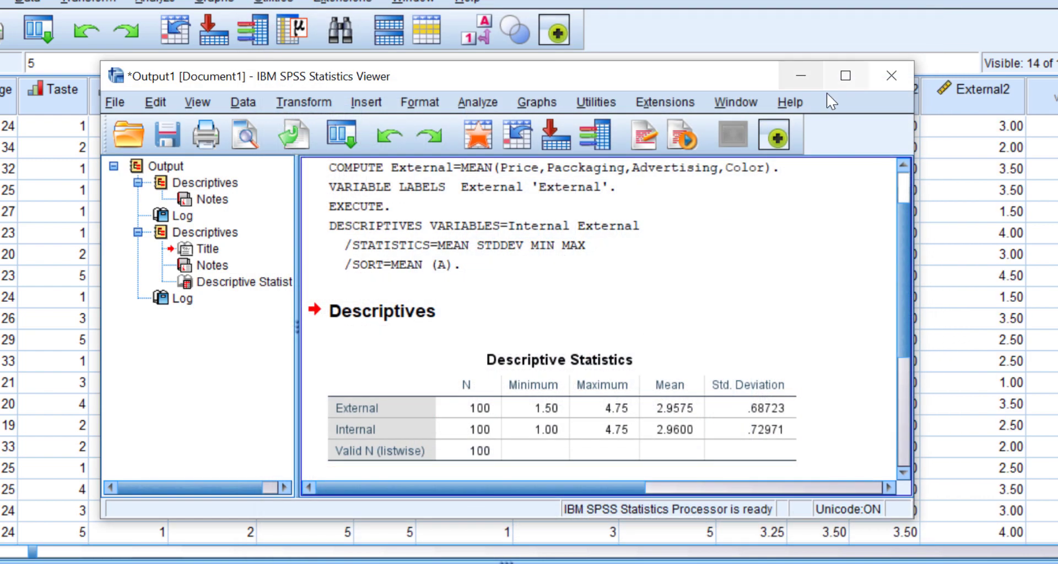
Step: Set the output window aside to return to the satisfaction data and narrow the External2 column
{"action": "left_click", "coordinate": [817, 74]}
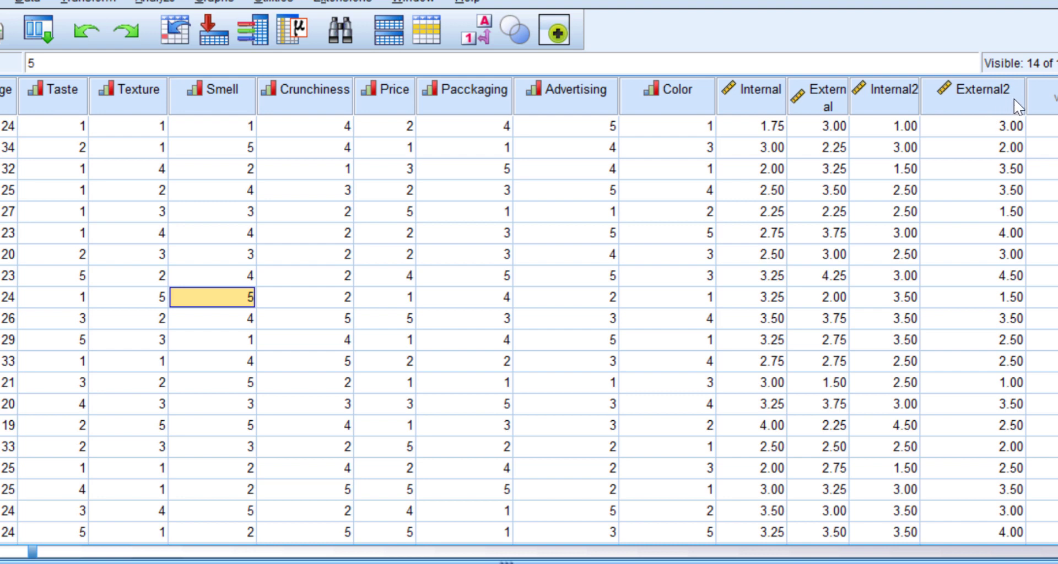
{"action": "left_click_drag", "start_coordinate": [1024, 98], "coordinate": [1006, 98]}
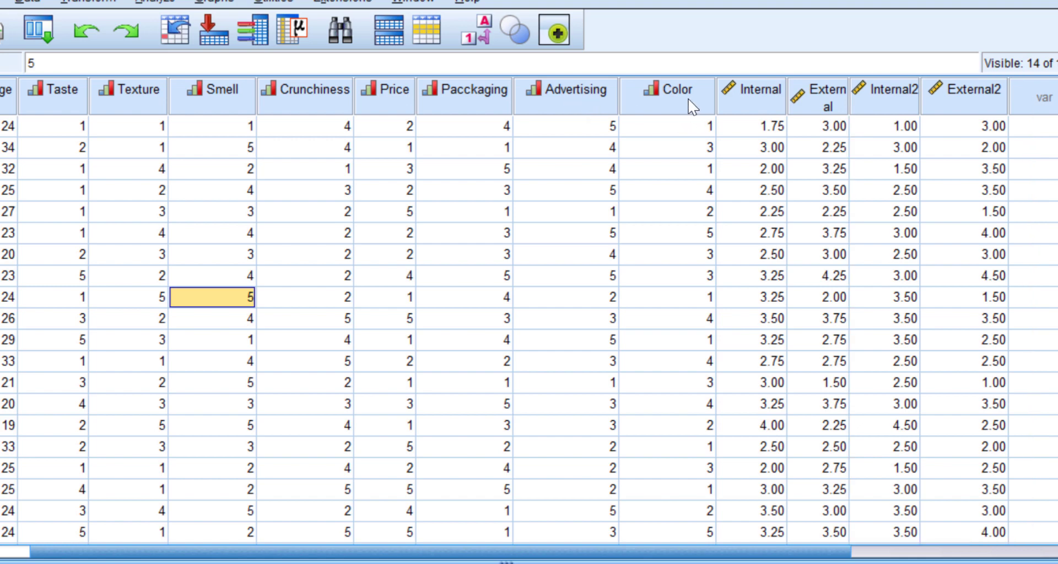
Step: Review the mean-based Internal and External scores alongside the median-based Internal2 and External2 scores across the cases
{"action": "scroll", "coordinate": [931, 149], "scroll_direction": "down", "scroll_amount": 6}
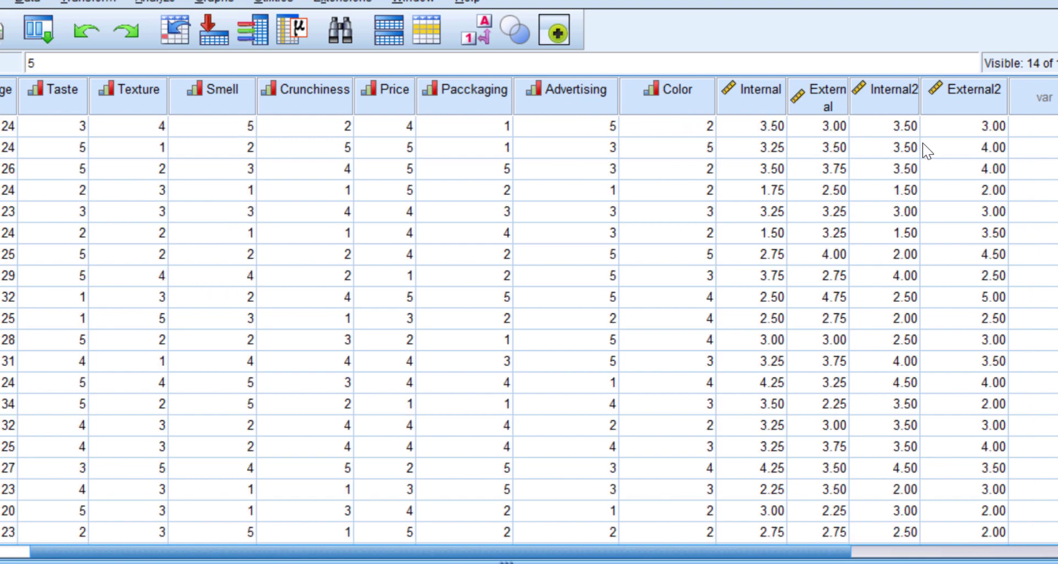
{"action": "scroll", "coordinate": [922, 139], "scroll_direction": "up", "scroll_amount": 6}
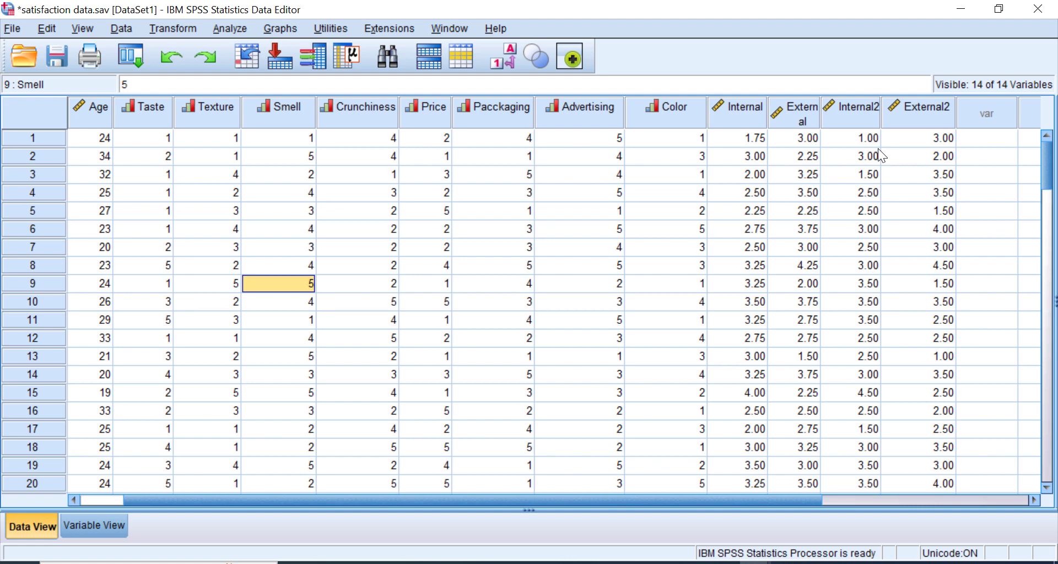
{"action": "scroll", "coordinate": [877, 150], "scroll_direction": "down", "scroll_amount": 10}
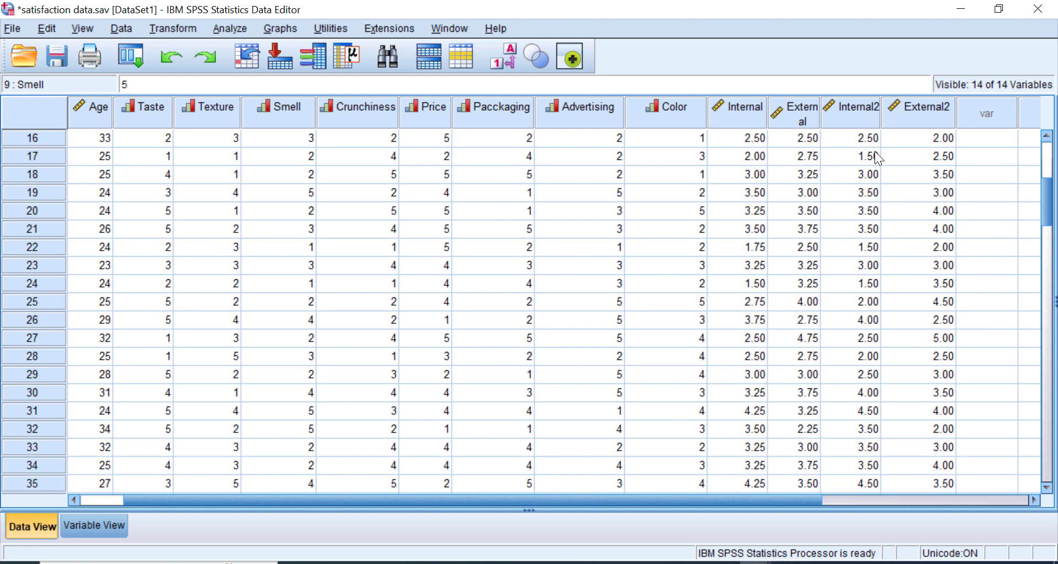
{"action": "scroll", "coordinate": [875, 151], "scroll_direction": "up", "scroll_amount": 10}
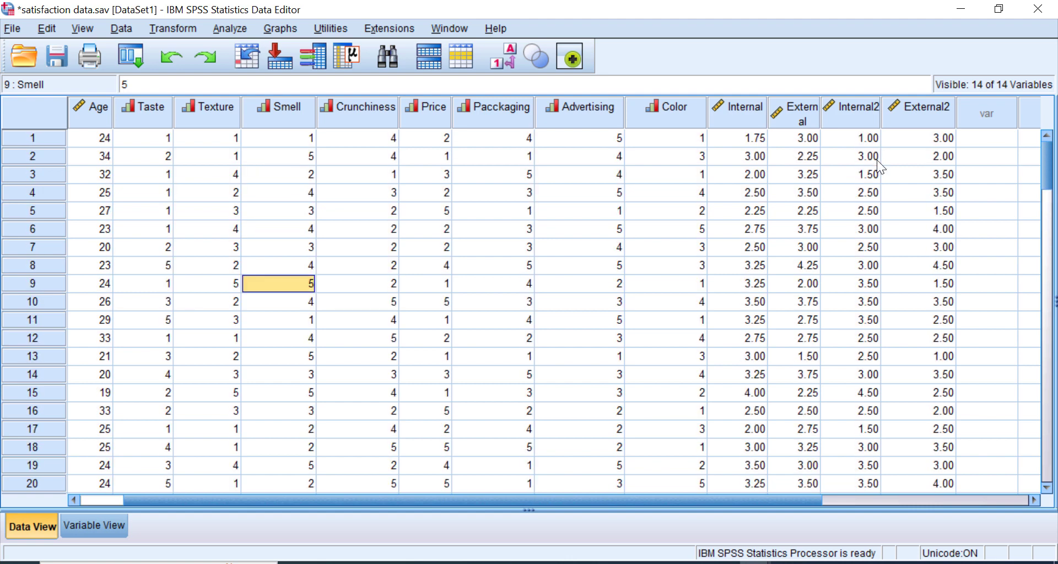